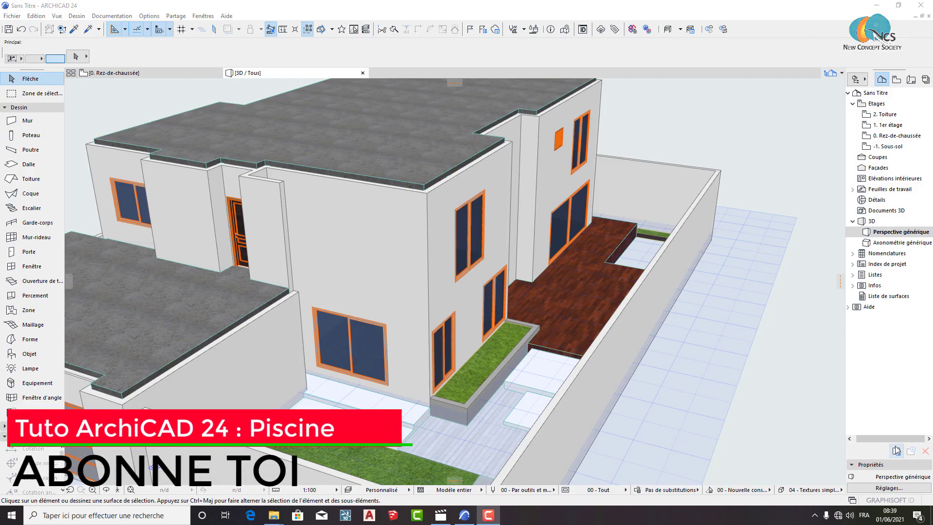
Examine the wooden terrace and the pool recess beside the boundary wall in the 3D model
scroll(633, 248, "down", 5)
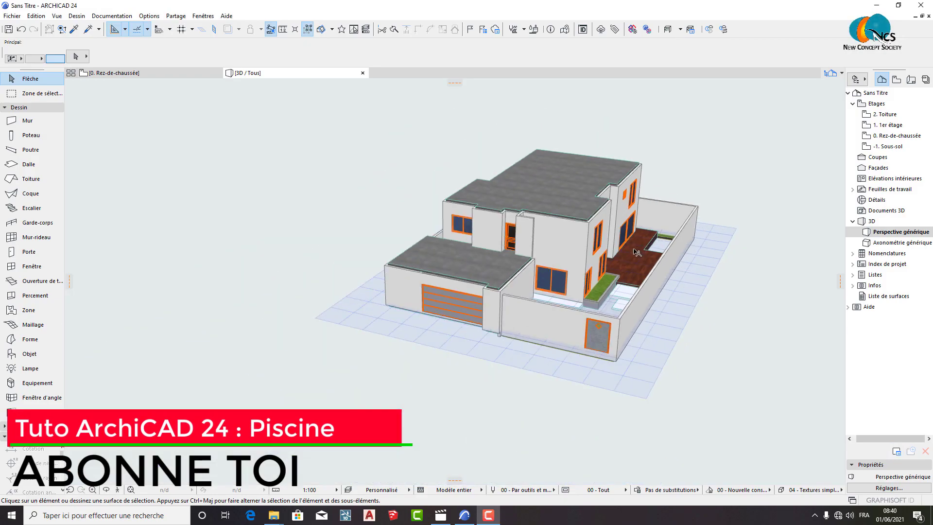
scroll(628, 276, "up", 5)
middle_click_drag(629, 285, 633, 315)
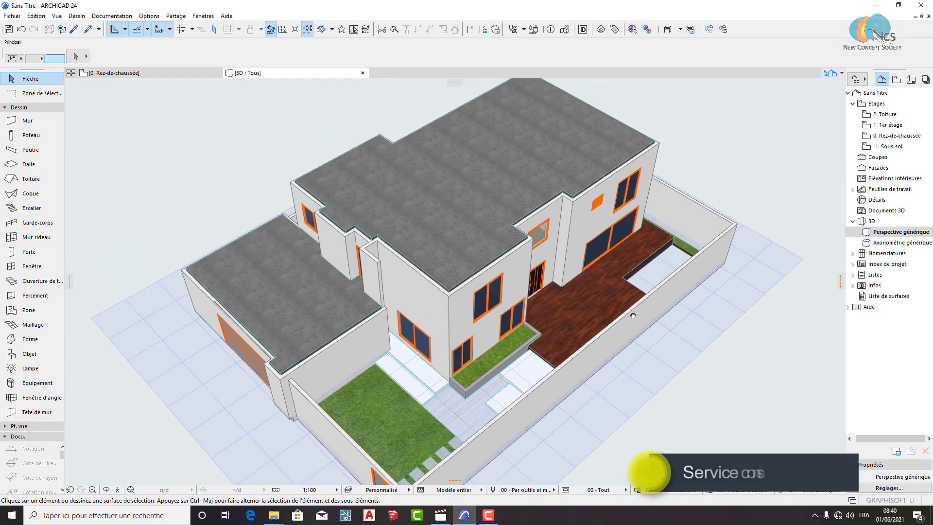
middle_click_drag(679, 264, 629, 244)
scroll(628, 244, "up", 5)
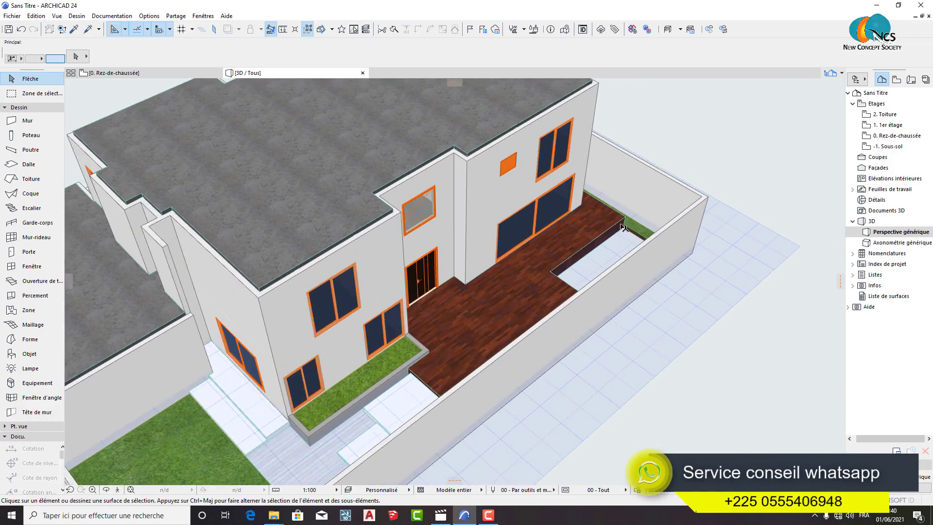
middle_click_drag(568, 268, 535, 318)
scroll(536, 317, "down", 8)
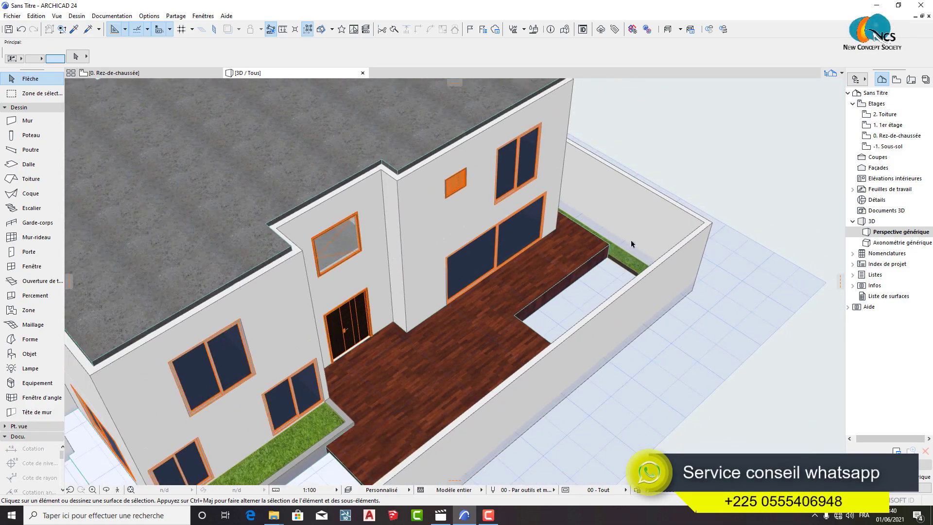
Switch to the Rez-de-chaussée floor plan, deselect the terrain mesh and locate the rectangular pool outline beside the boundary wall
left_click(178, 73)
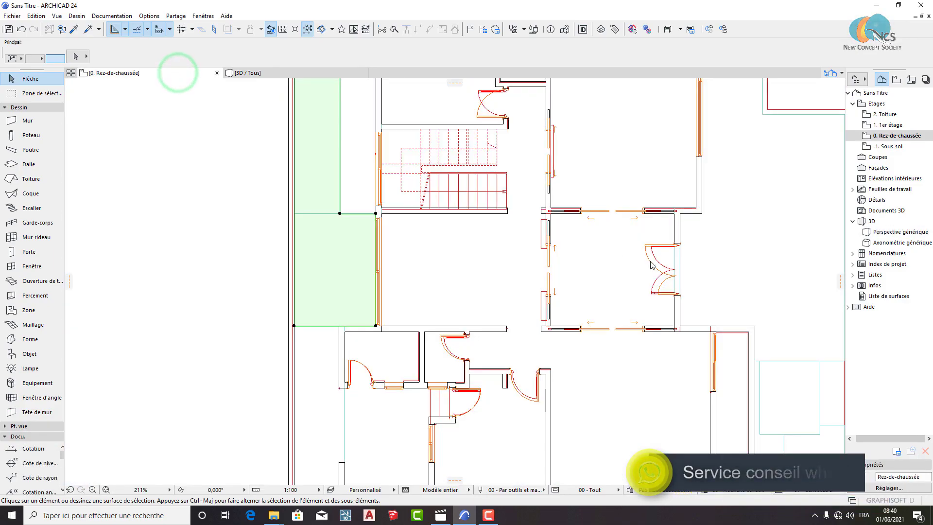
scroll(650, 264, "down", 5)
scroll(586, 188, "up", 5)
scroll(606, 226, "up", 3)
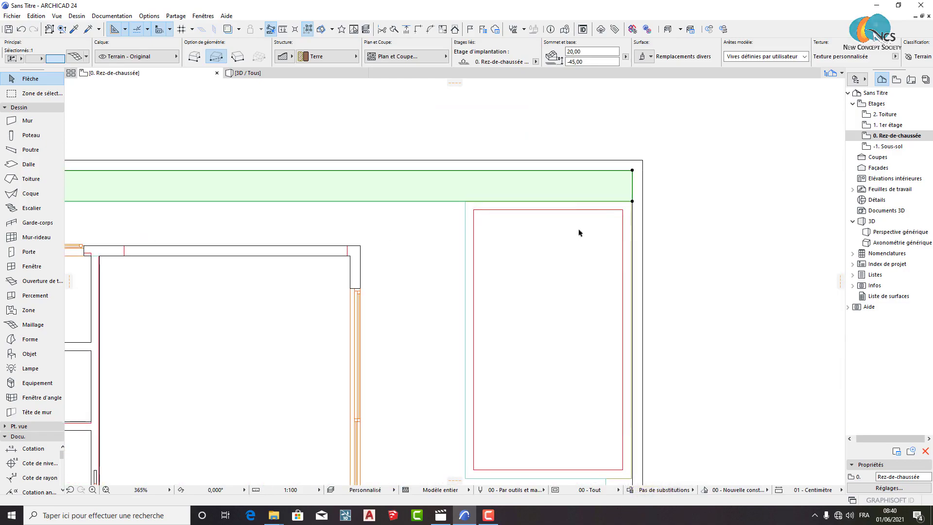
left_click(695, 266)
scroll(695, 266, "down", 6)
scroll(476, 92, "up", 5)
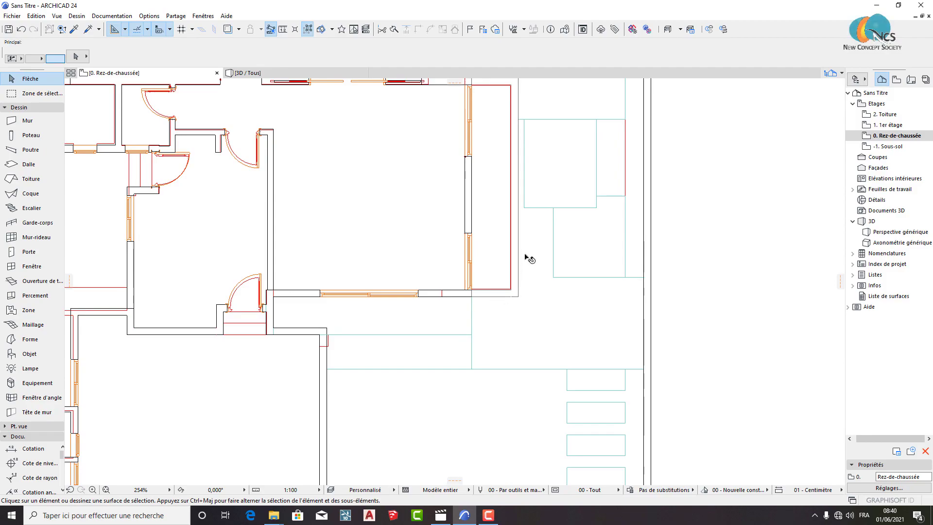
scroll(525, 214, "down", 5)
scroll(519, 160, "up", 3)
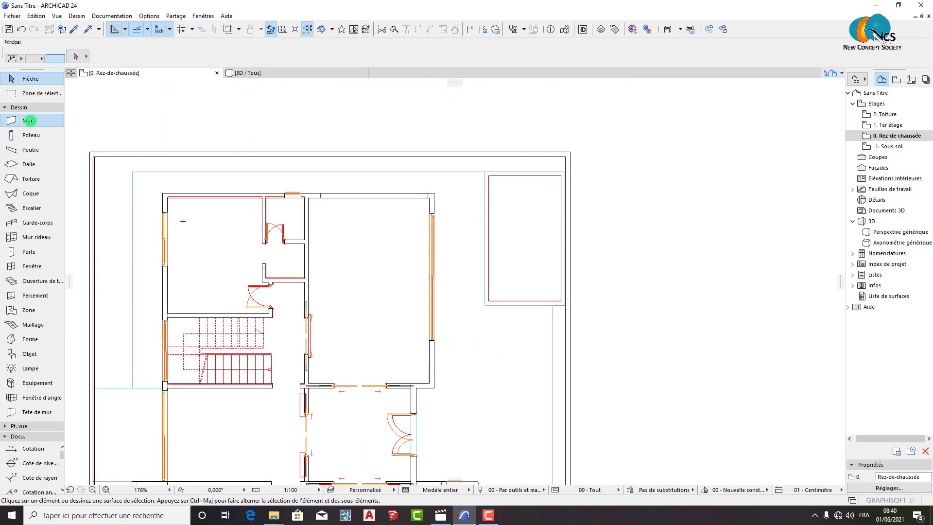
Set the default wall height to 155 and its base offset to -150 for the pool walls
left_click(28, 120)
left_click(74, 56)
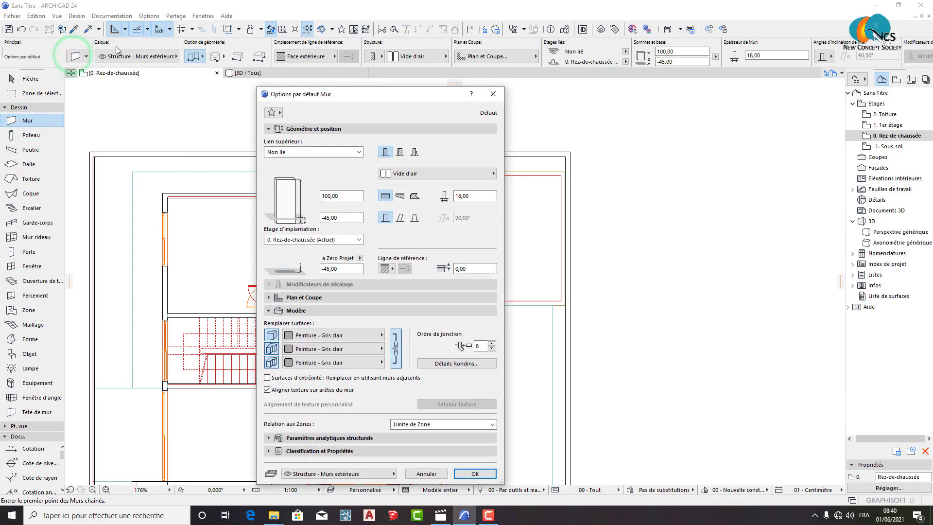
double_click(342, 197)
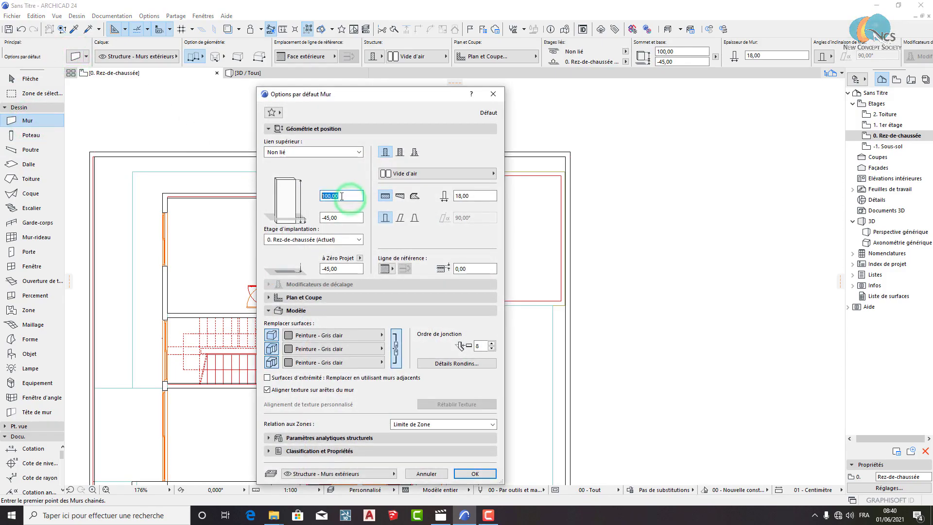
left_click(341, 195)
left_click_drag(336, 92, 209, 97)
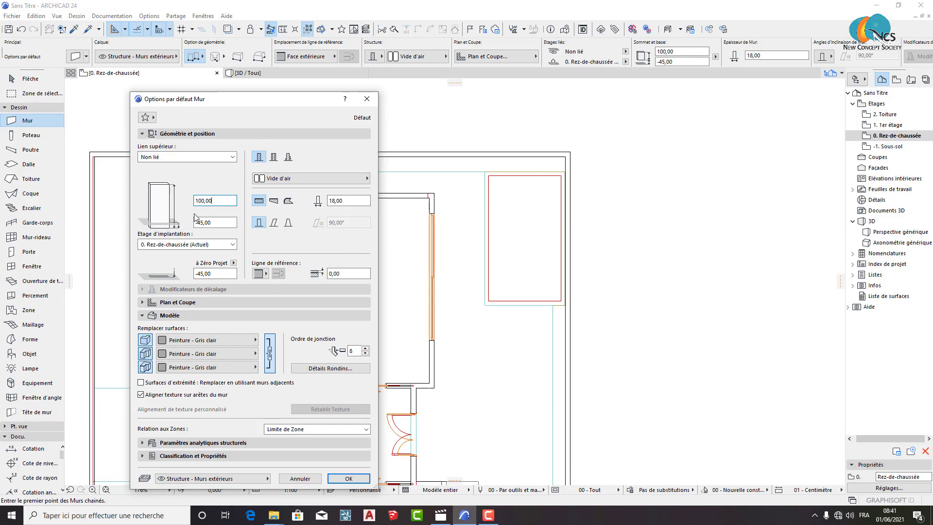
left_click_drag(218, 222, 200, 226)
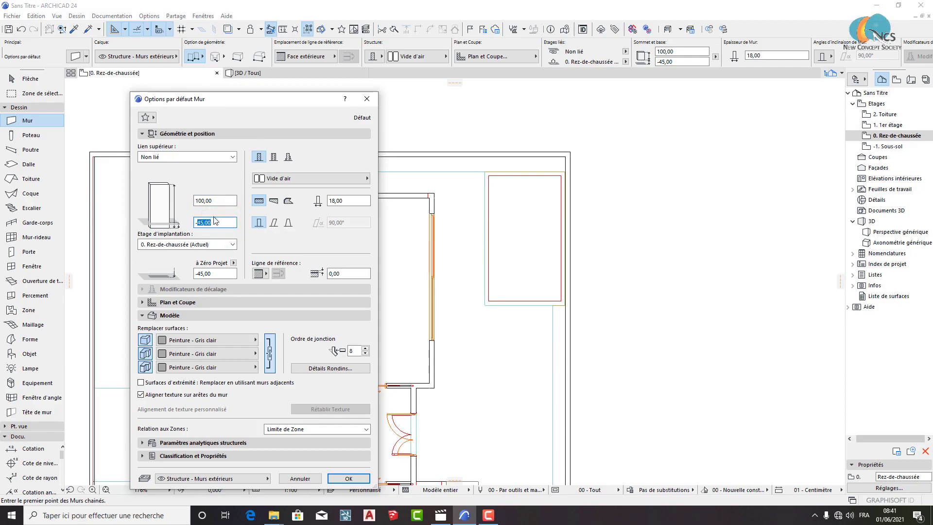
double_click(216, 222)
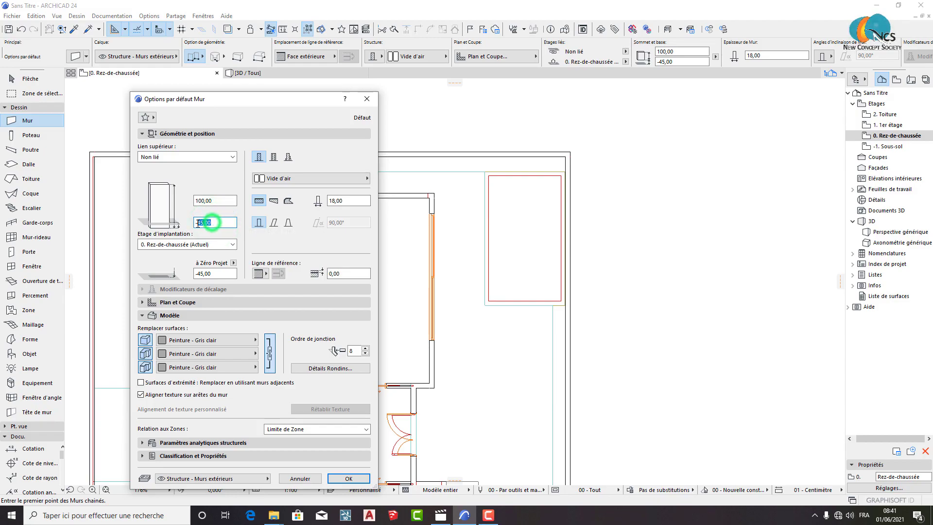
double_click(218, 200)
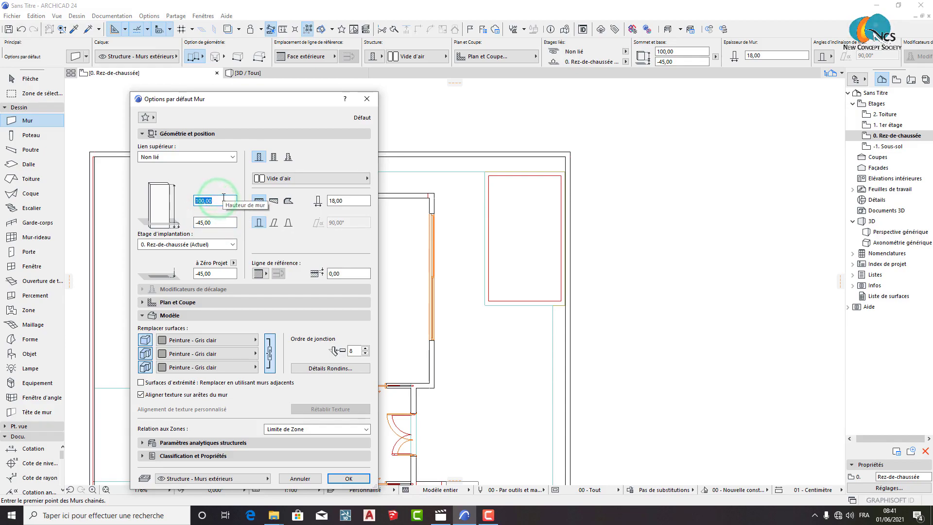
double_click(218, 223)
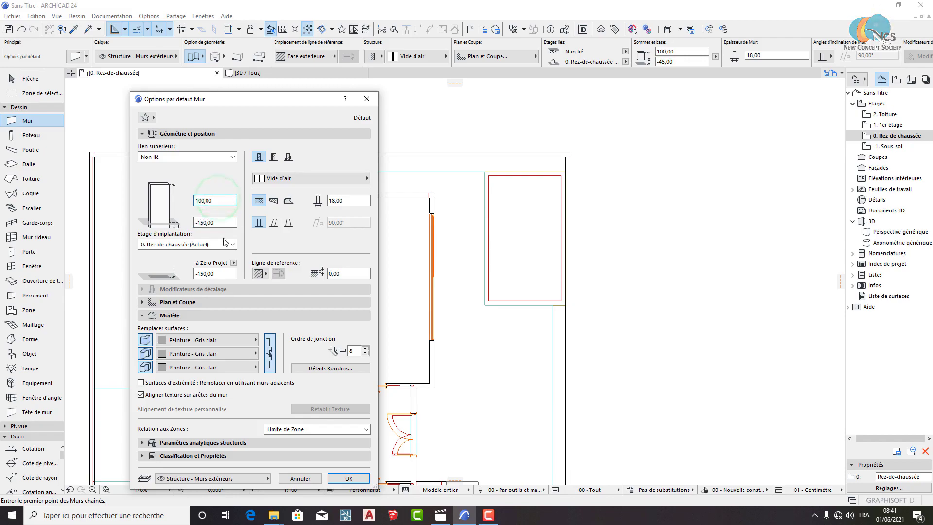
left_click_drag(214, 200, 196, 203)
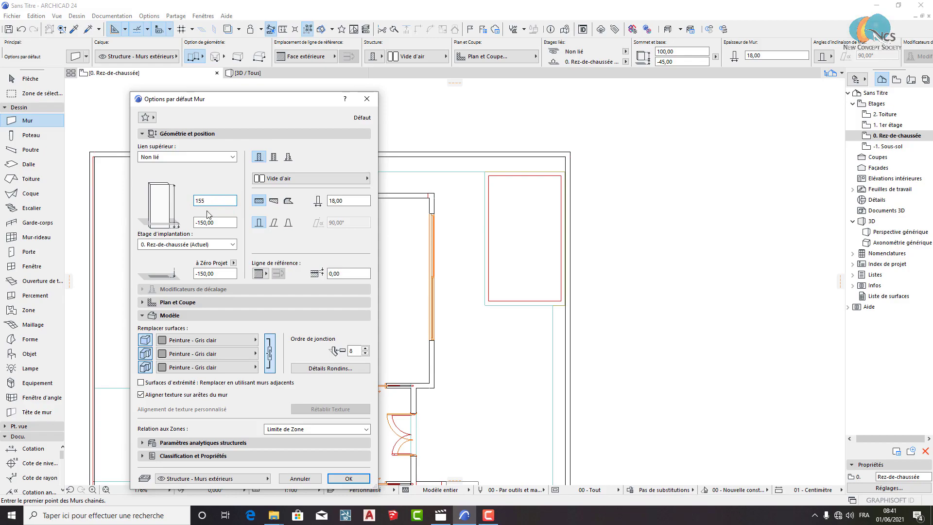
left_click(219, 224)
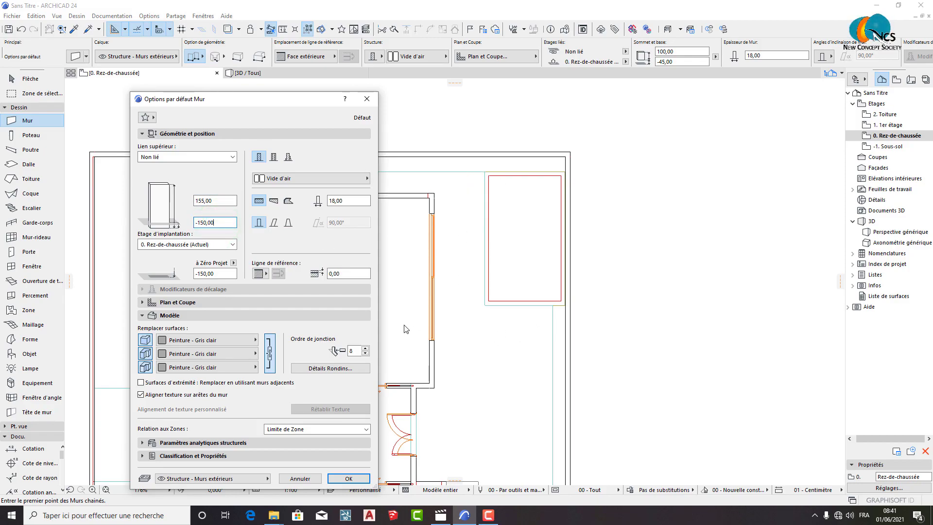
Override all default wall surfaces with Carrelage - Mosaïque bleu and accept the wall settings
left_click(226, 340)
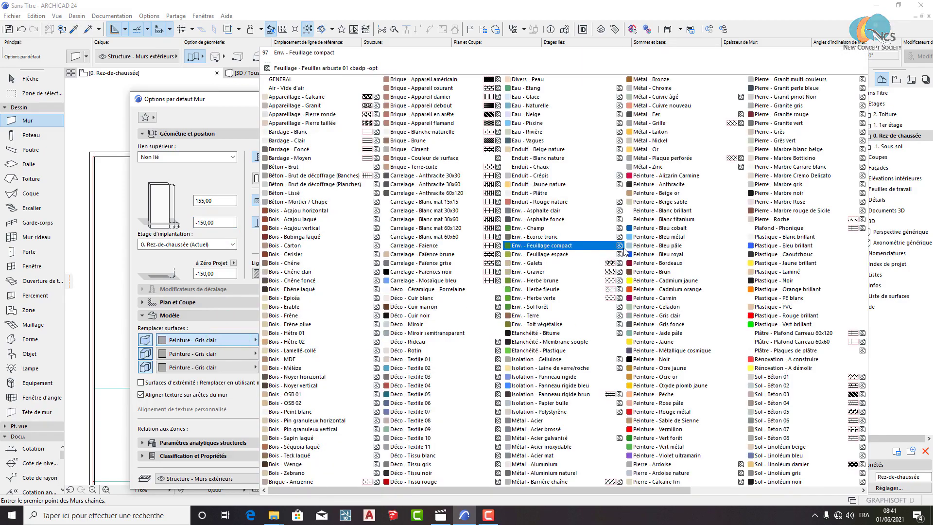
scroll(625, 251, "down", 2)
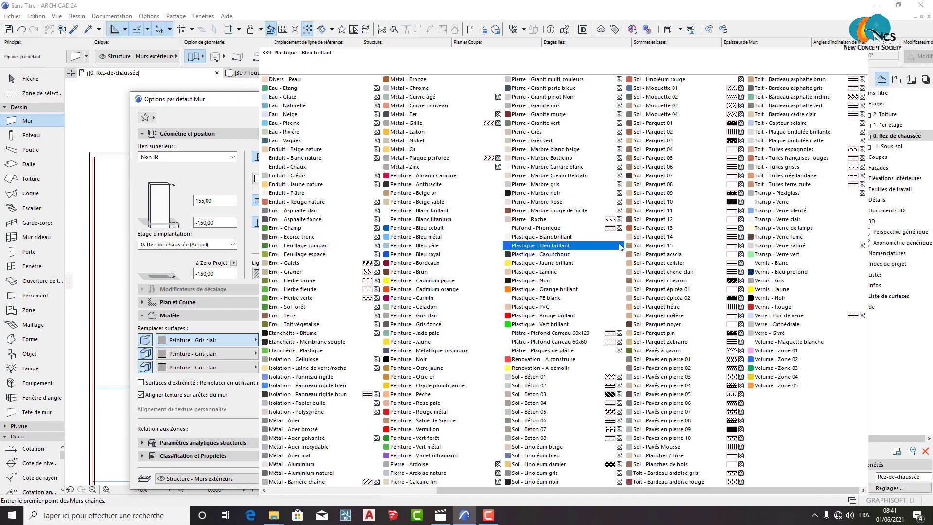
scroll(619, 248, "up", 1)
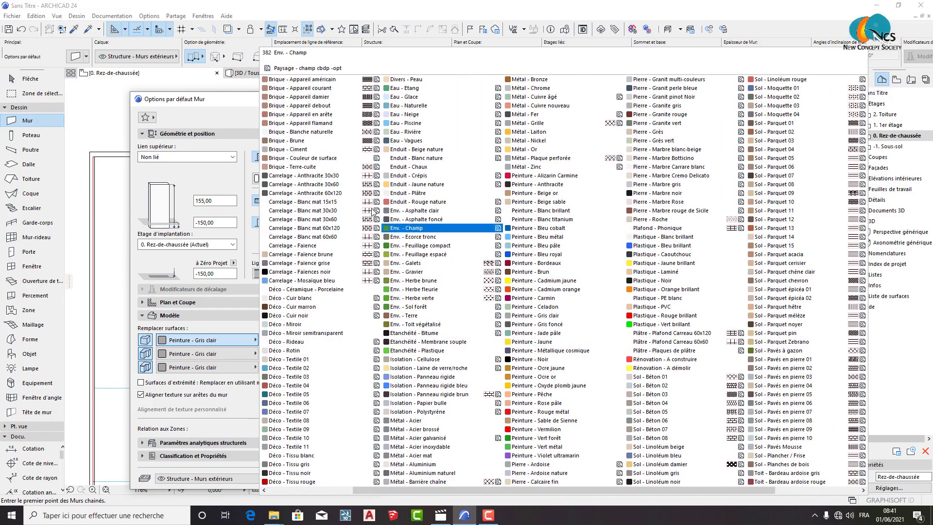
left_click(321, 281)
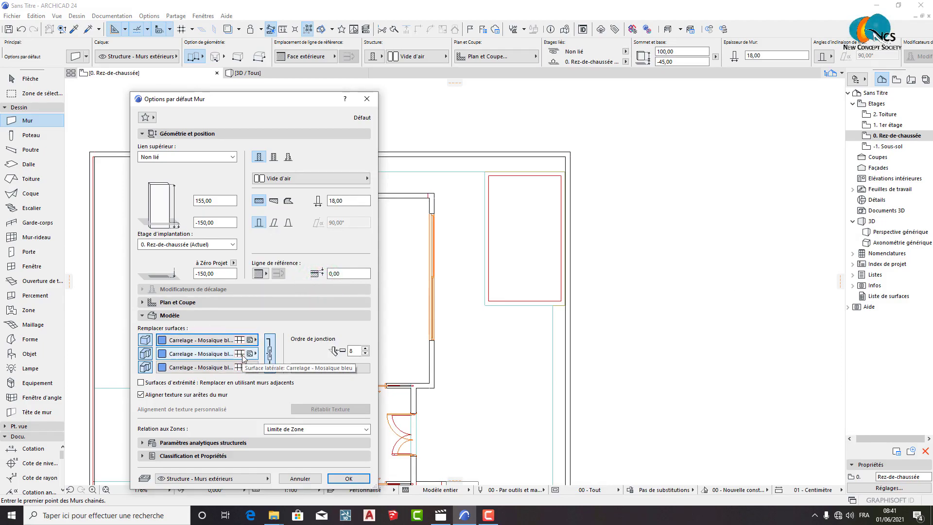
left_click(350, 478)
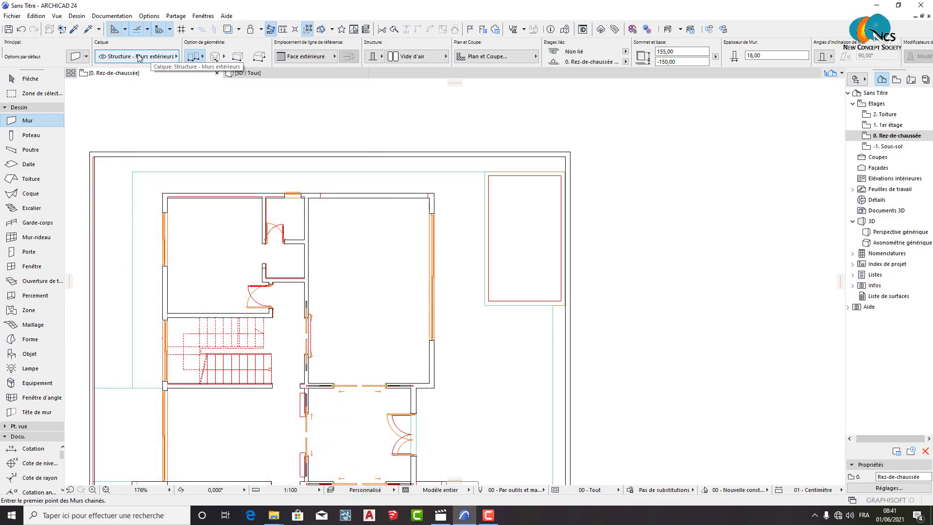
Create a new layer named "structure piscine" and accept the layer settings
left_click(149, 15)
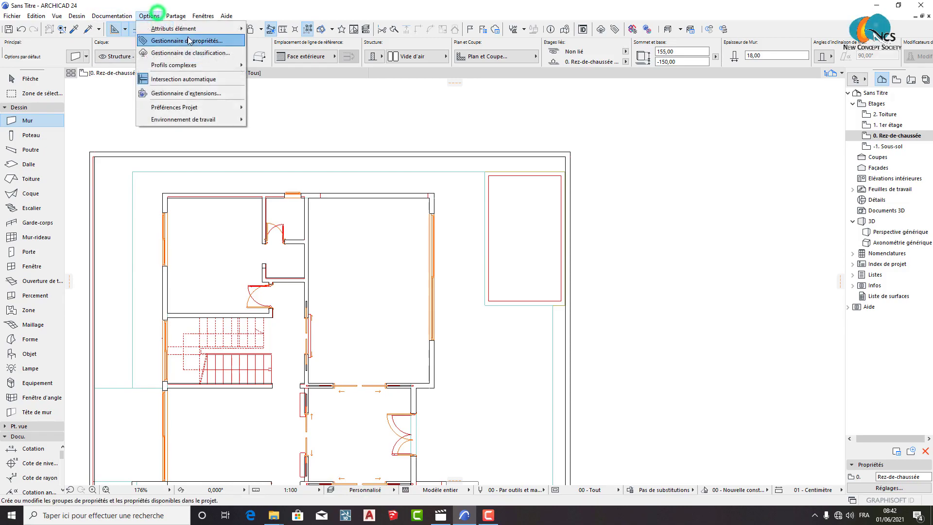
mouse_move(195, 28)
left_click(285, 29)
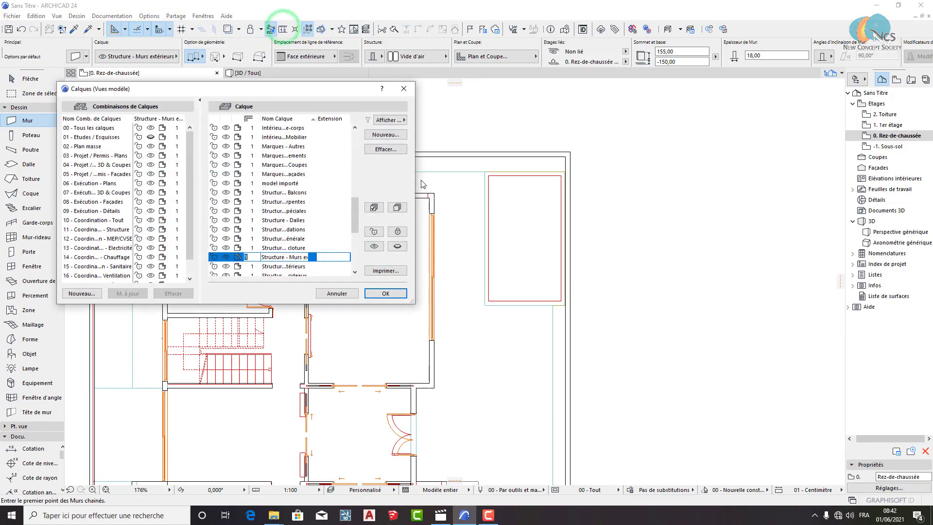
left_click(381, 135)
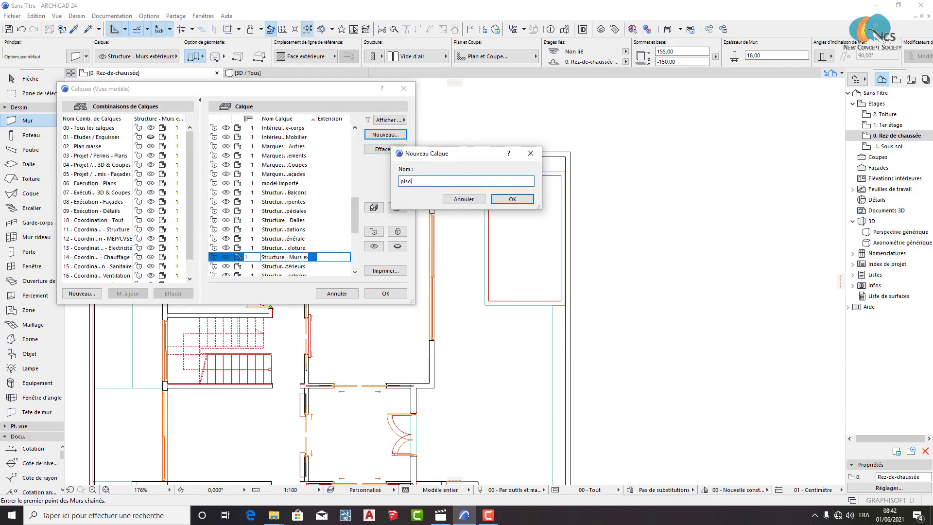
left_click(400, 181)
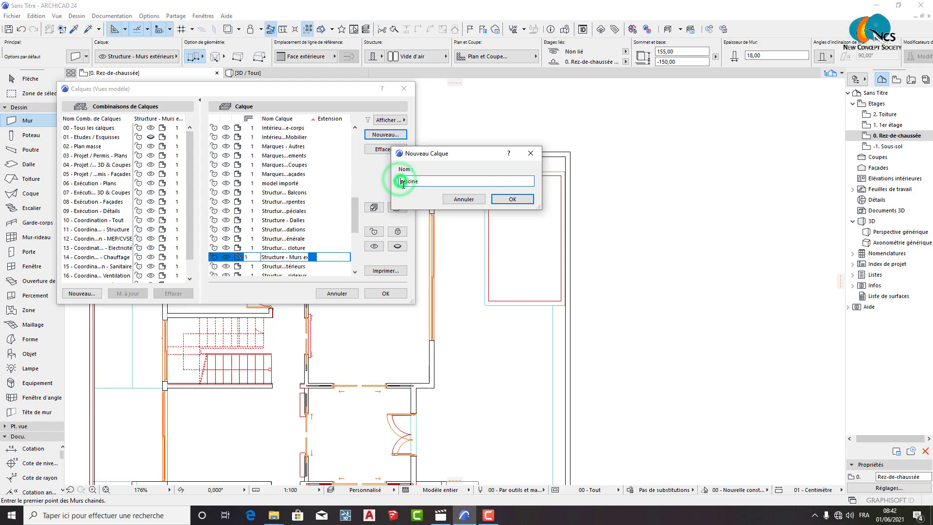
type("structure")
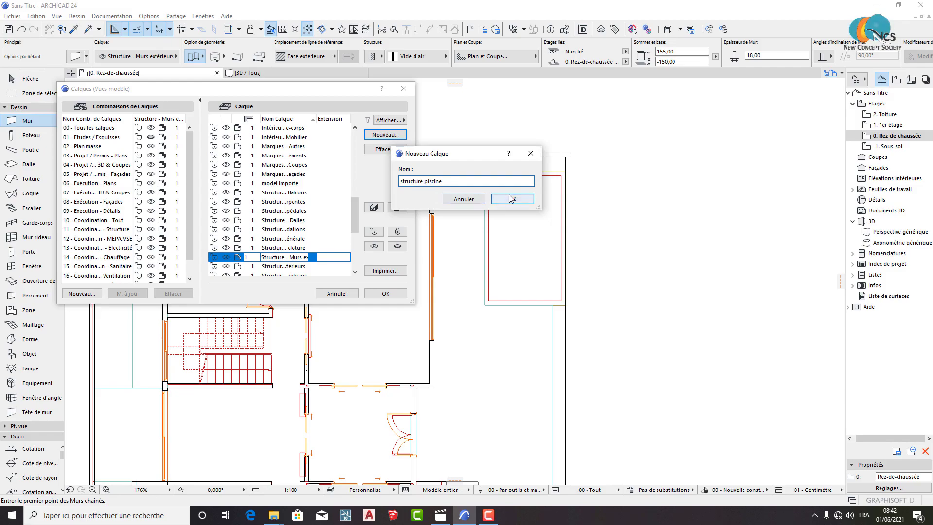
left_click(511, 198)
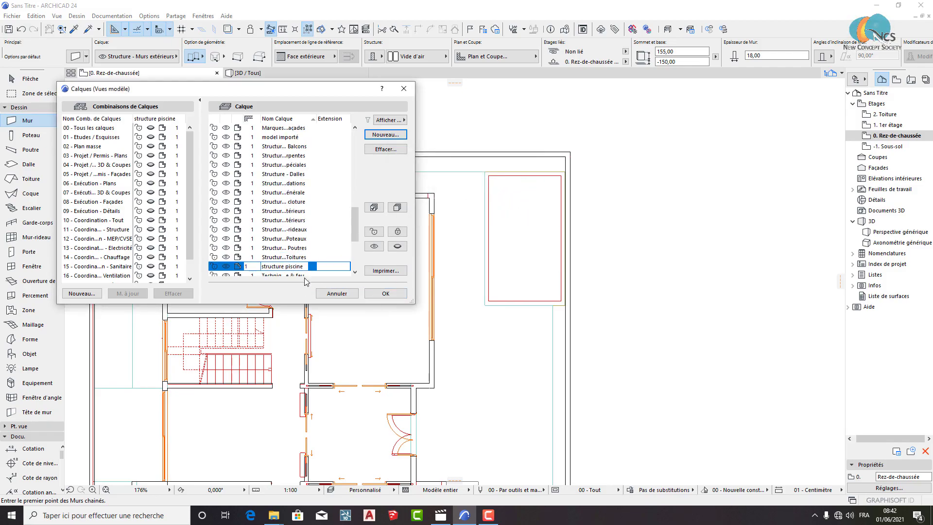
left_click(379, 295)
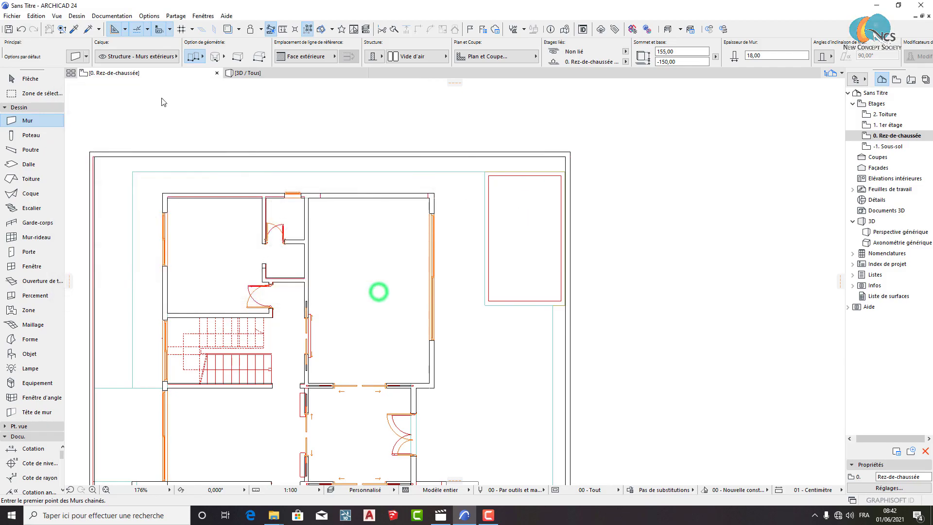
Draw a closed loop of chained pool walls on the structure piscine layer along the rectangular outline beside the boundary wall
left_click(150, 54)
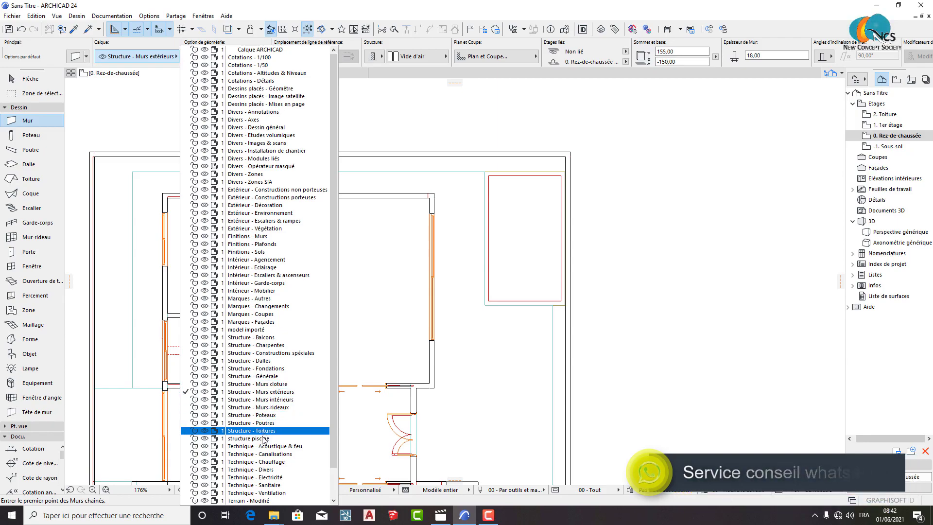
left_click(257, 438)
scroll(508, 177, "up", 3)
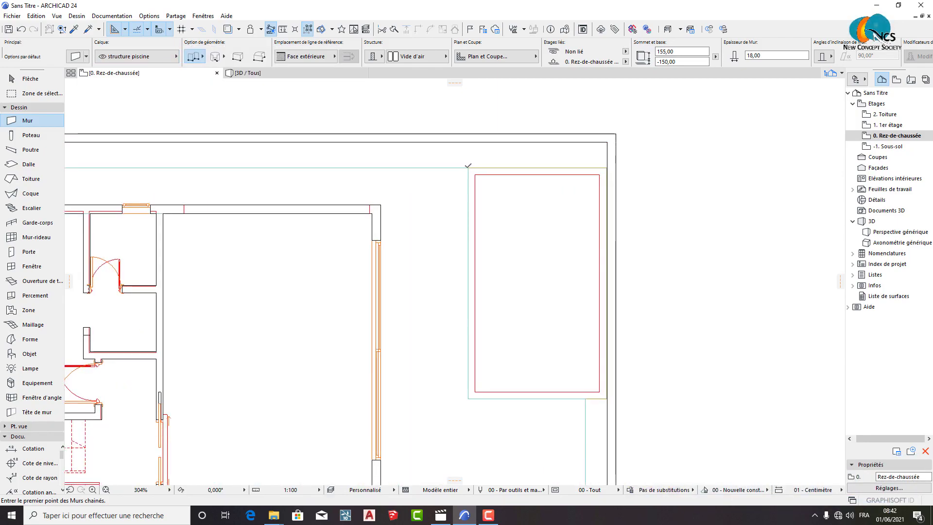
left_click(468, 168)
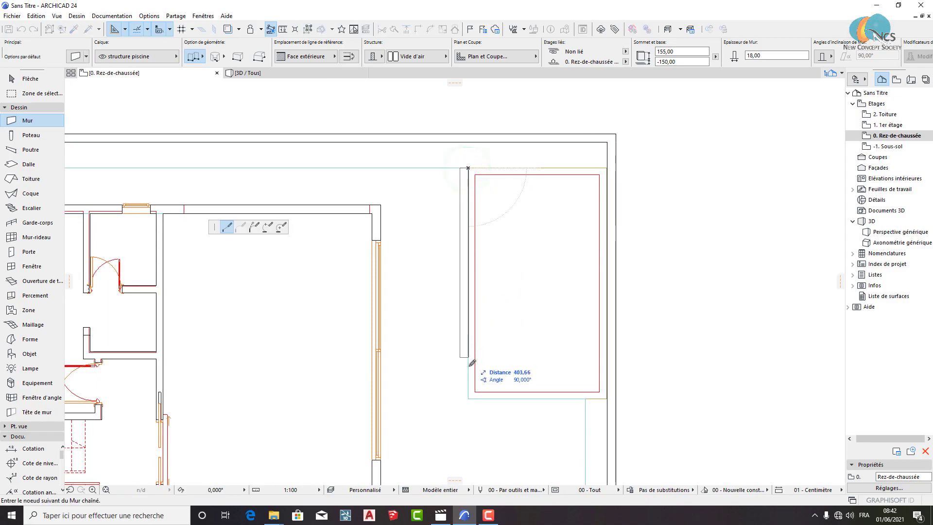
scroll(518, 166, "up", 3)
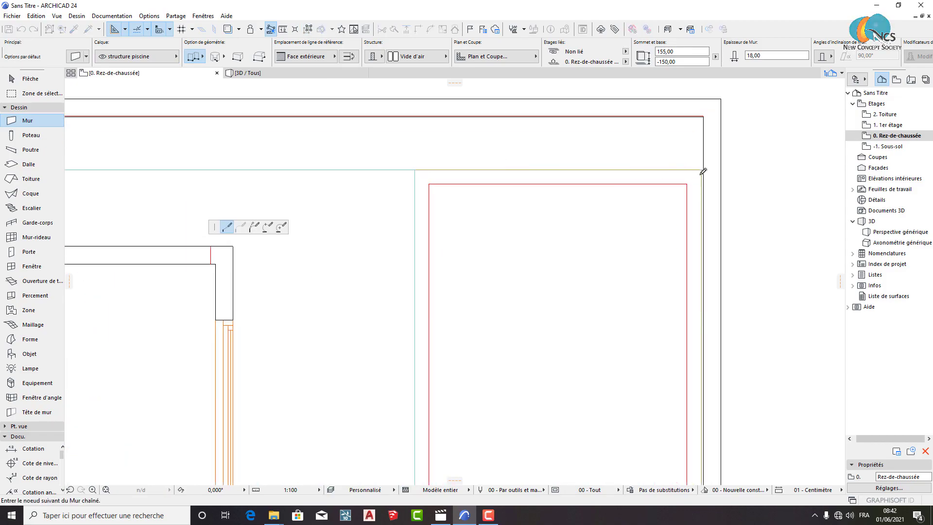
scroll(705, 167, "up", 2)
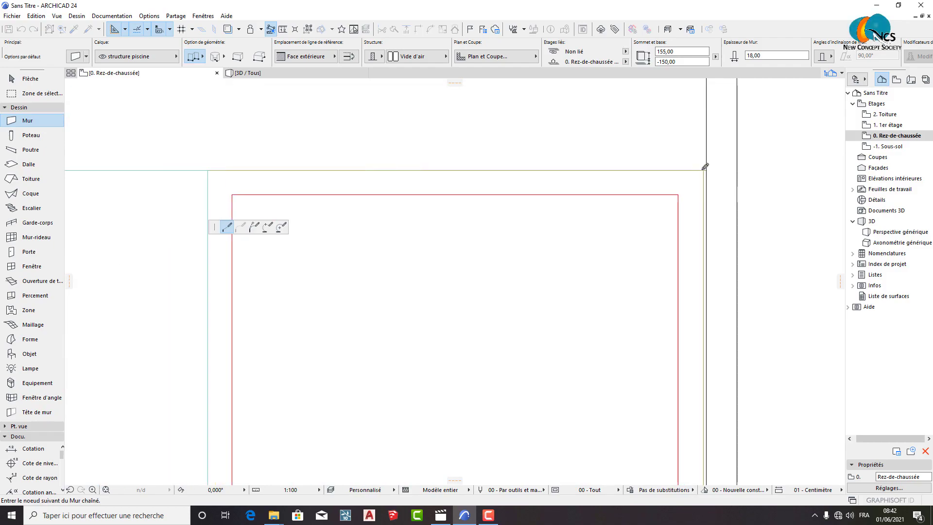
left_click(706, 167)
scroll(603, 264, "down", 4)
scroll(640, 412, "up", 2)
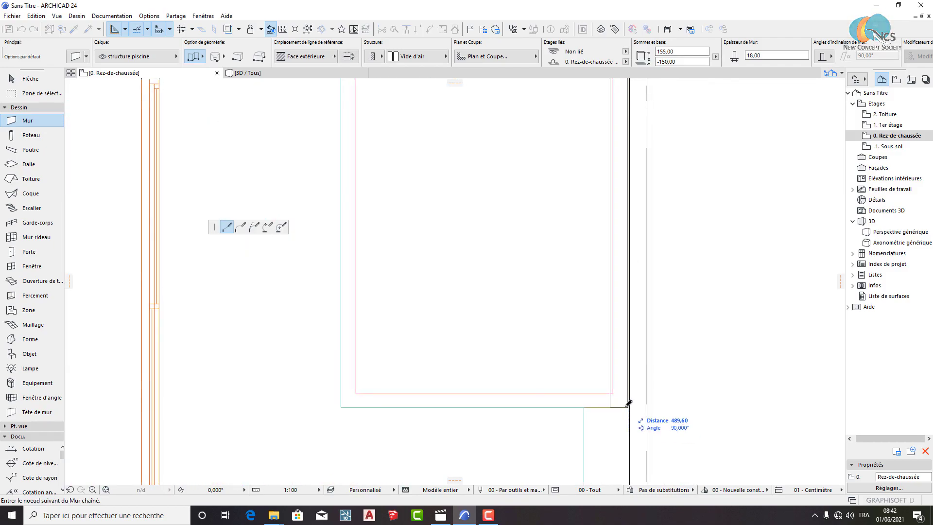
left_click(342, 406)
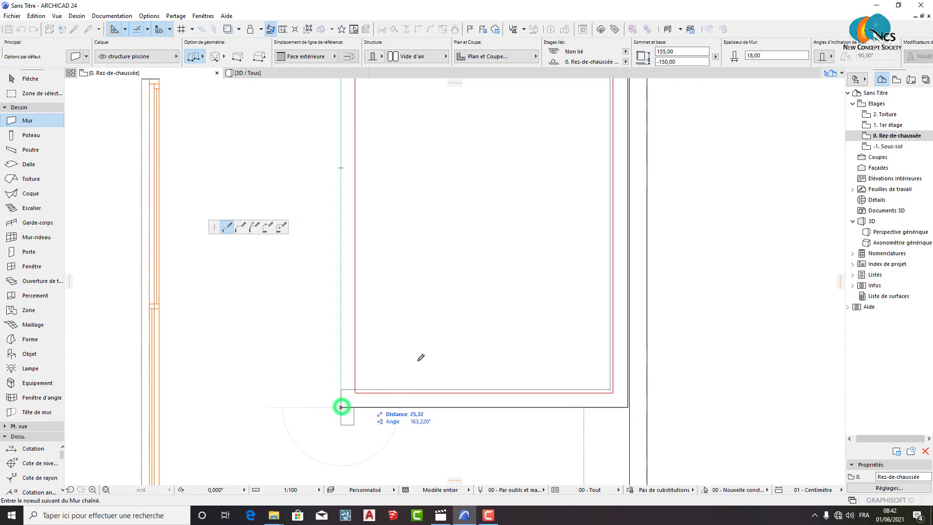
scroll(421, 360, "down", 3)
left_click(380, 153)
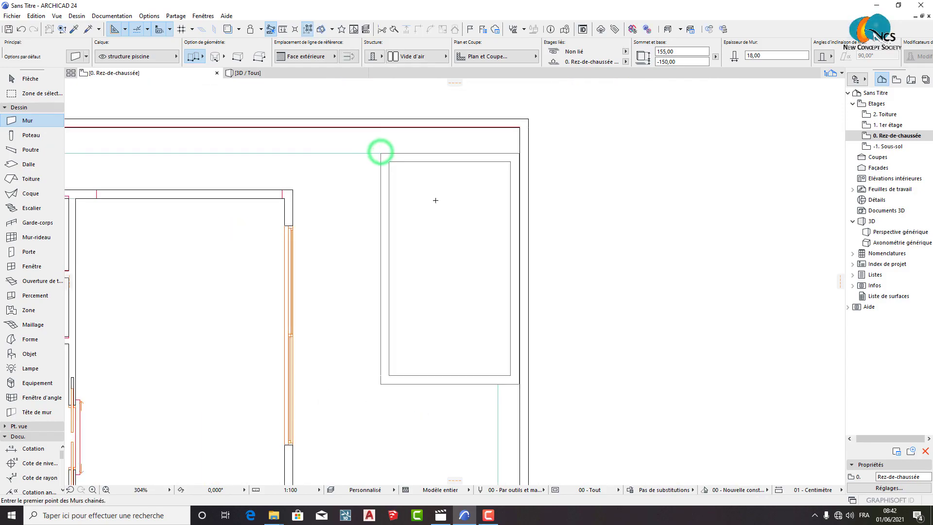
Examine the pool area beside the wooden terrace in the 3D view
middle_click_drag(444, 182, 436, 157)
left_click(272, 73)
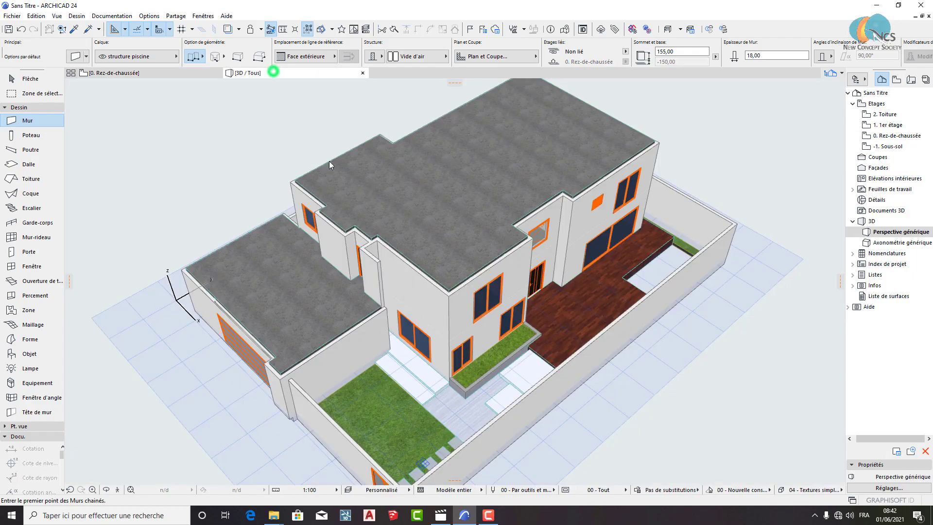
scroll(628, 286, "up", 5)
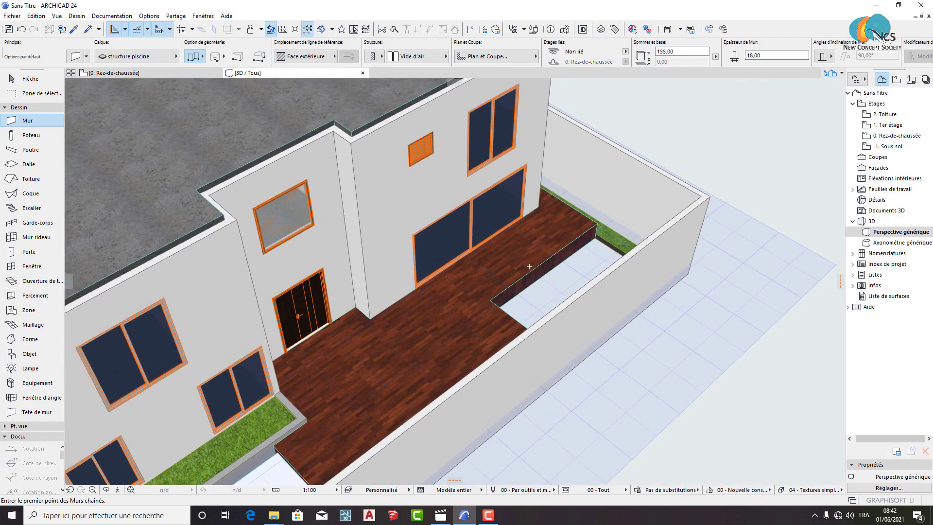
middle_click_drag(538, 266, 541, 231, "shift")
scroll(541, 231, "down", 10)
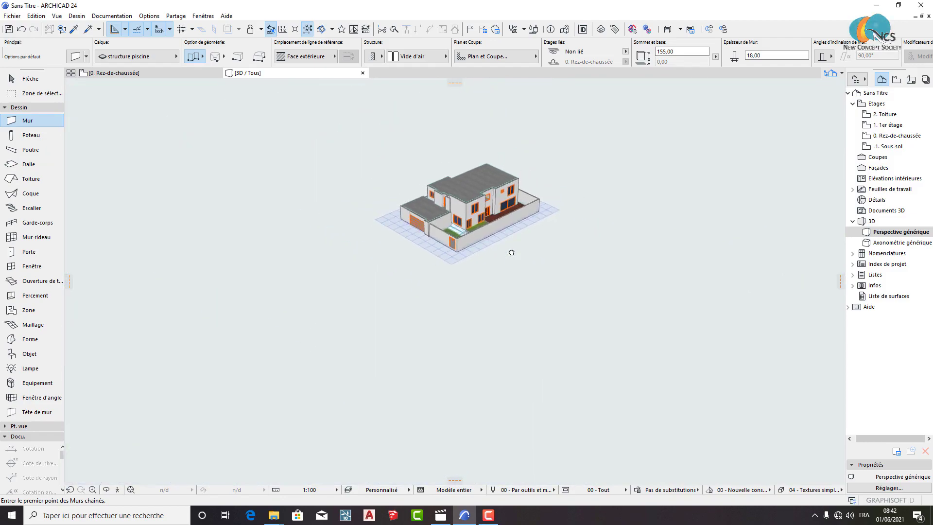
scroll(528, 399, "up", 6)
middle_click_drag(529, 399, 631, 272, "shift")
Return to the Rez-de-chaussée floor plan and select the pool wall along the terrace edge
left_click(194, 73)
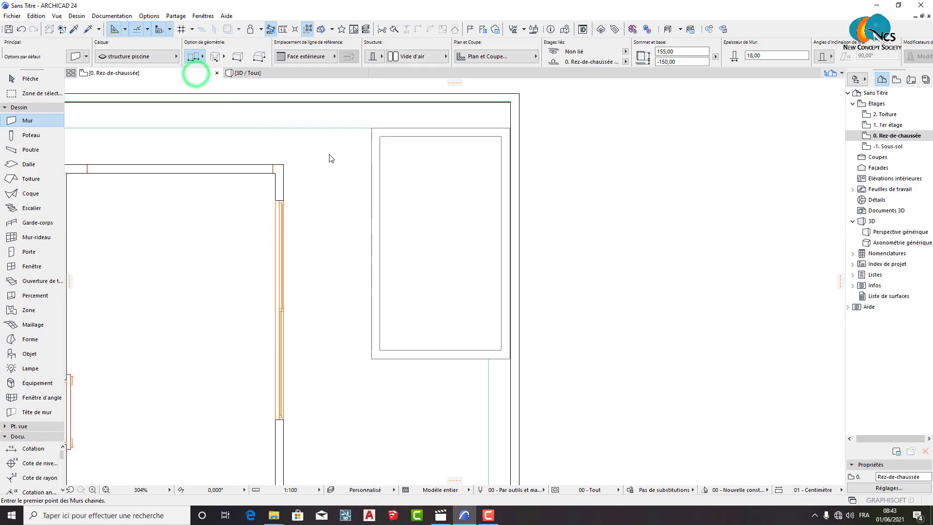
left_click(24, 77)
left_click(376, 164)
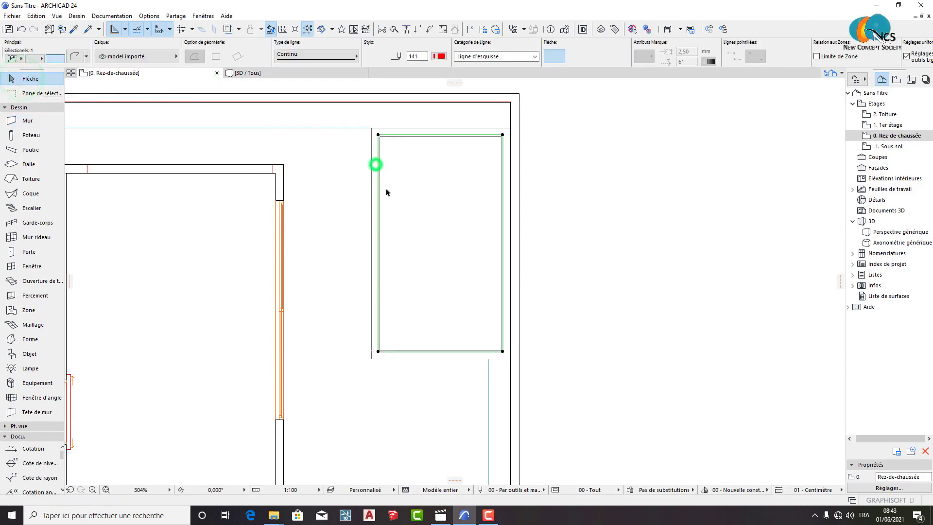
scroll(373, 156, "up", 2)
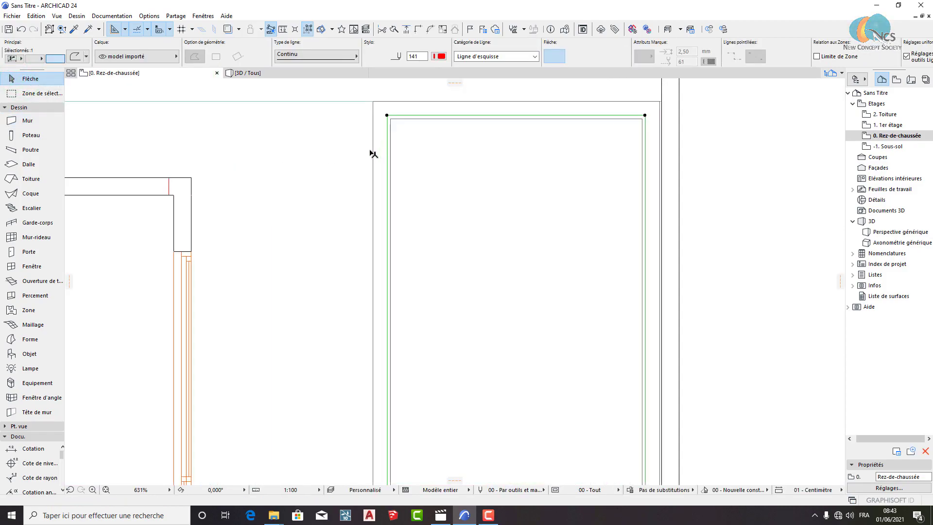
left_click(380, 152)
scroll(397, 185, "down", 3)
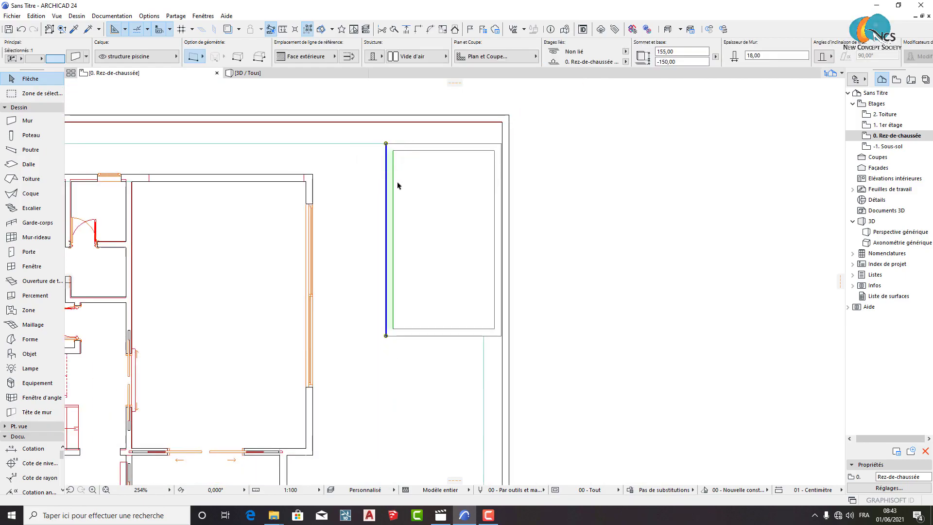
left_click(360, 172)
left_click(387, 231)
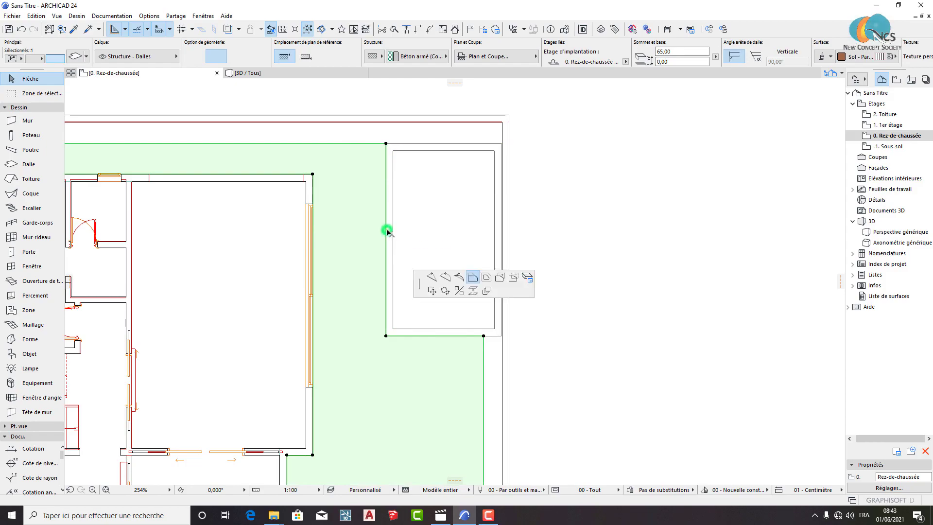
key("Escape")
key("Escape")
Reselect the terrace-side pool wall and check its height, base offset and surface settings
scroll(390, 222, "up", 3)
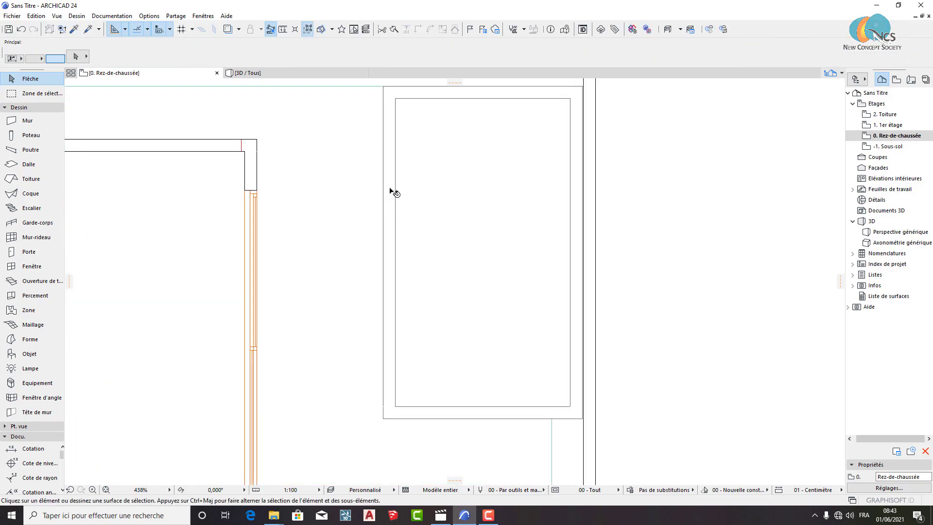
left_click(390, 189)
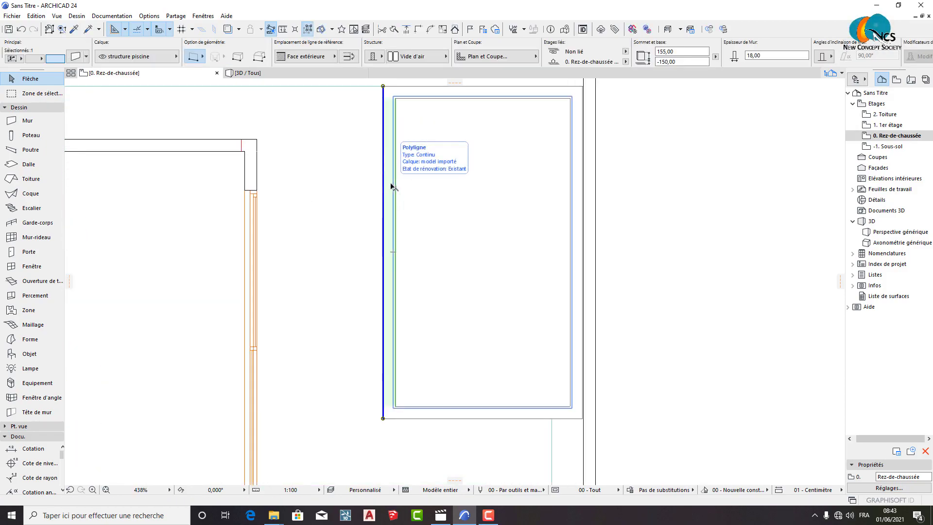
left_click(75, 58)
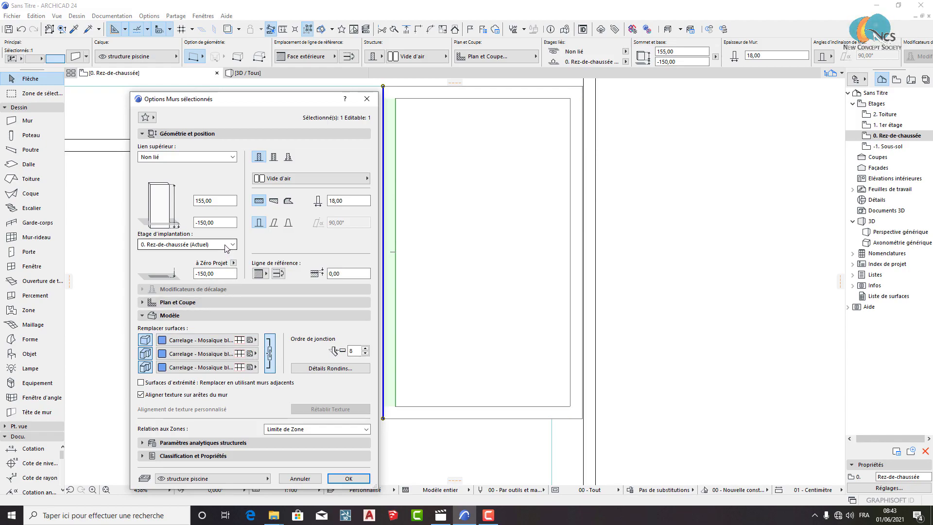
left_click(222, 199)
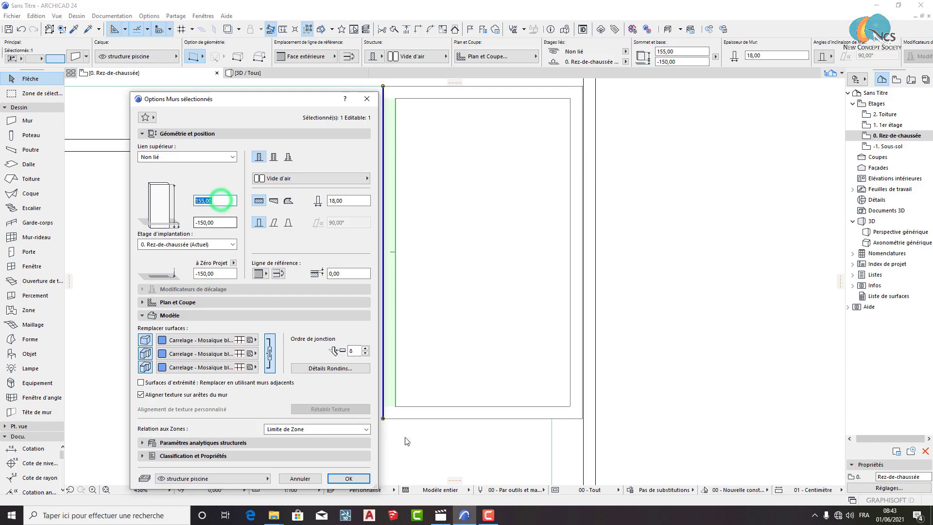
left_click(364, 478)
Add the adjoining short pool wall to the selection, switch to 3D and display all model elements
left_click(456, 411, "shift")
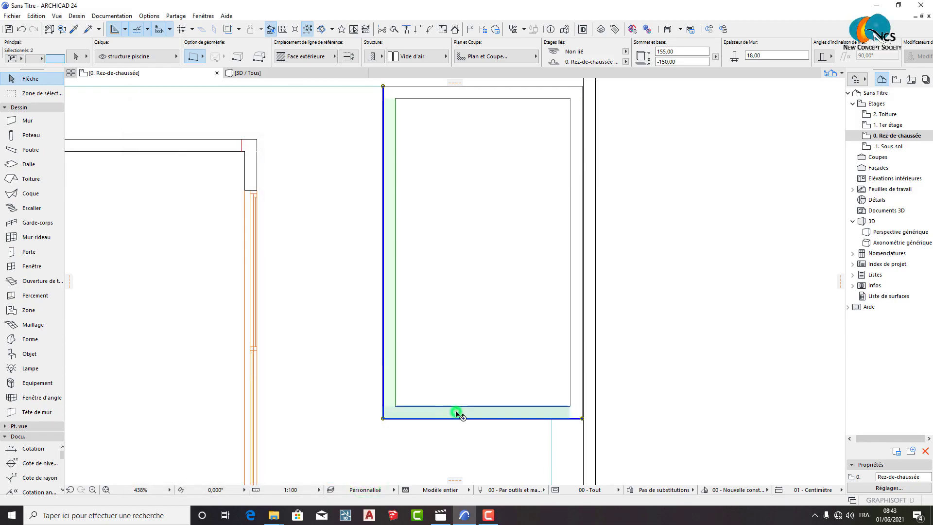
right_click(675, 272)
left_click(741, 225)
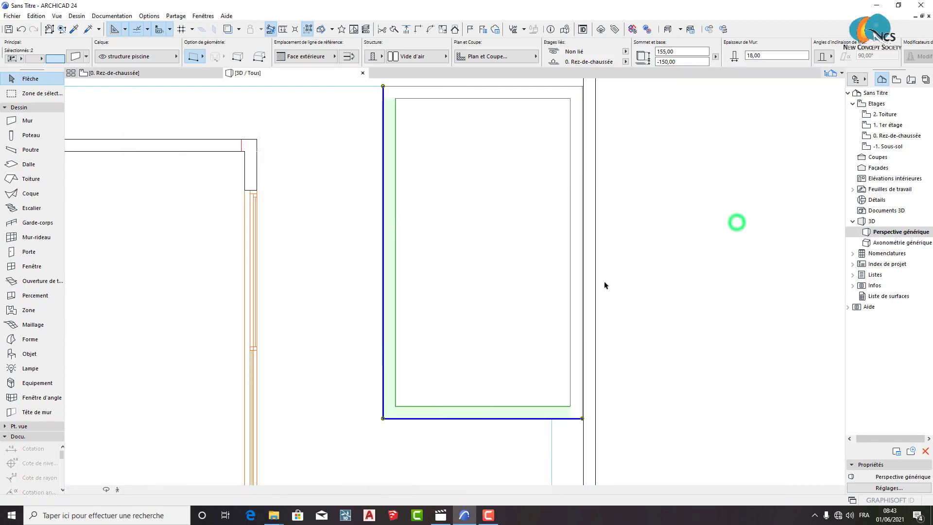
scroll(553, 305, "up", 5)
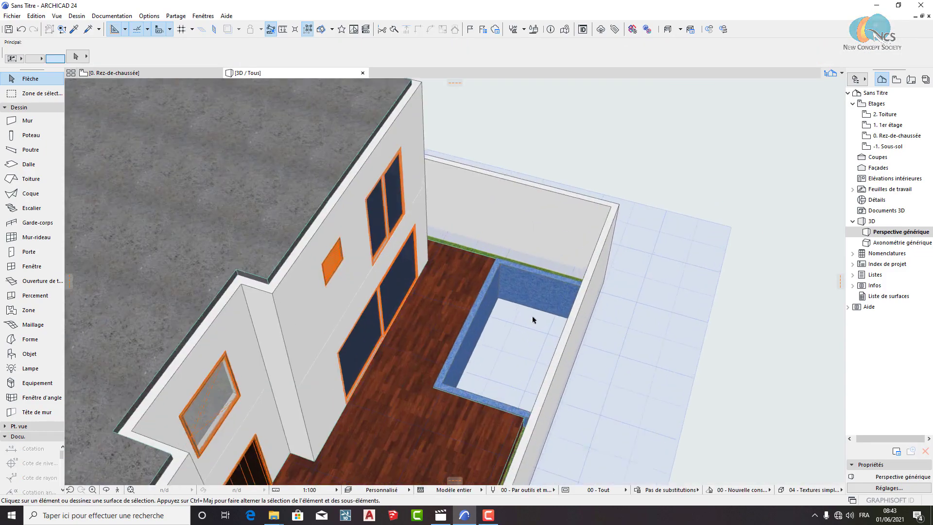
right_click(713, 245)
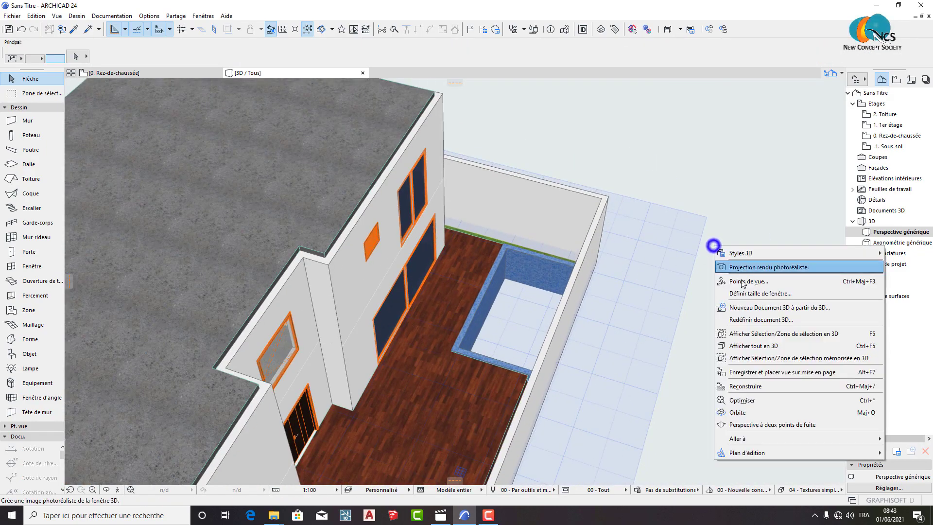
left_click(766, 346)
Inspect the blue mosaic texture on the pool's rim, corner and inner wall faces in 3D
scroll(676, 400, "up", 6)
scroll(516, 351, "up", 6)
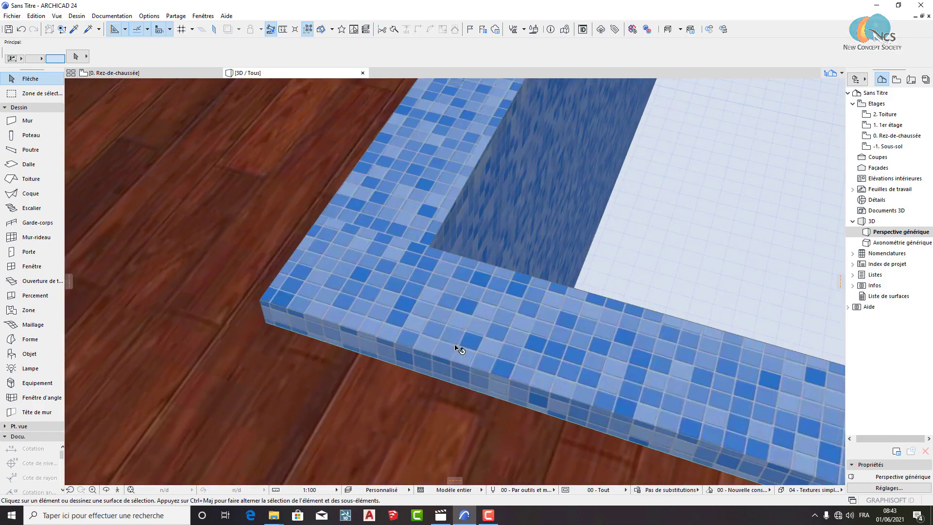
middle_click_drag(457, 348, 607, 322, "shift")
middle_click_drag(343, 359, 374, 322, "shift")
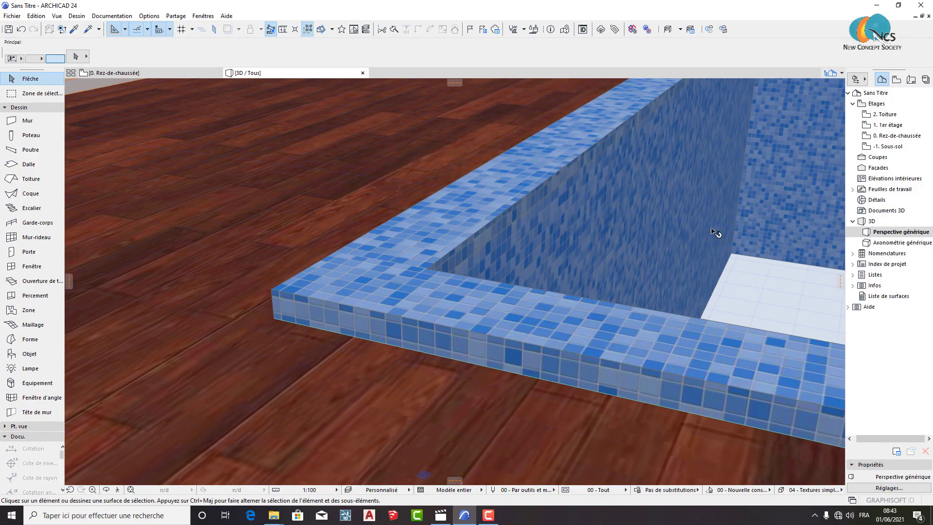
middle_click_drag(678, 182, 501, 153, "shift")
Return to the Rez-de-chaussée floor plan and deselect the two pool walls
left_click(112, 73)
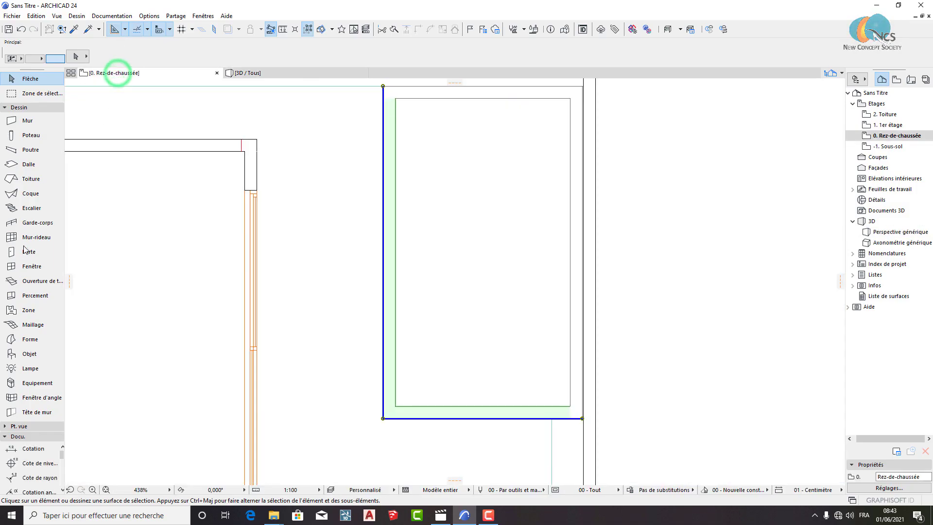
left_click(22, 164)
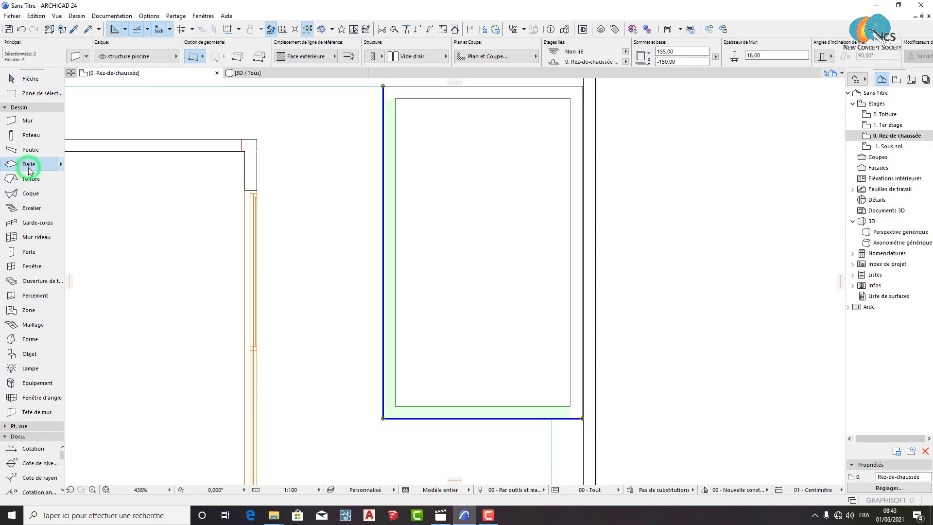
left_click(19, 336)
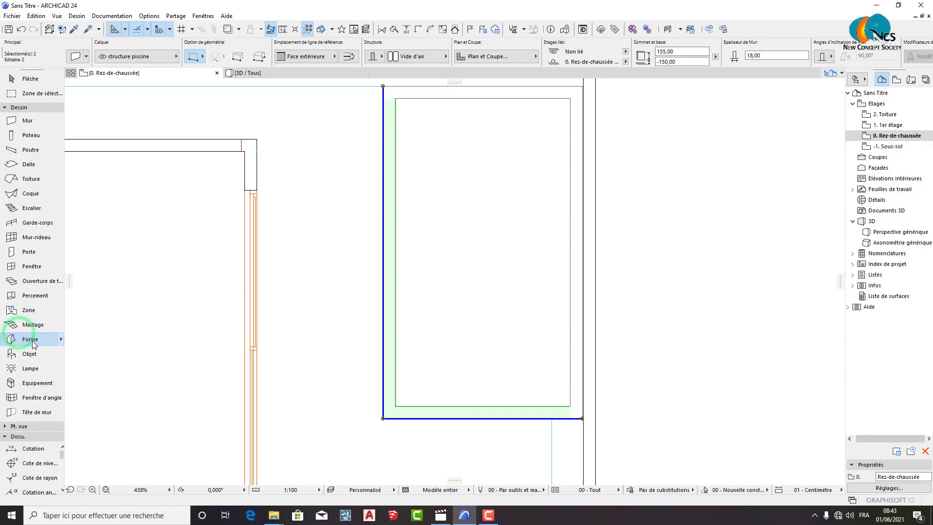
left_click(669, 264)
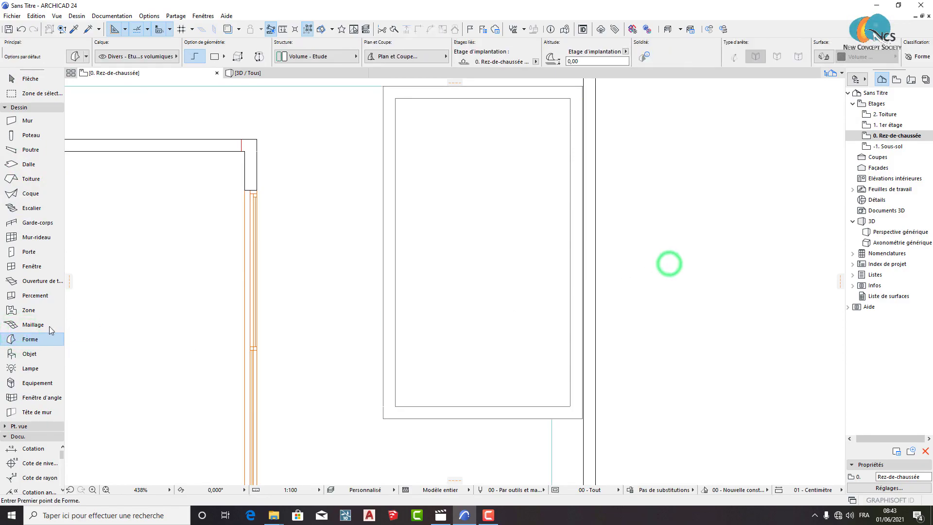
left_click(29, 339)
left_click(75, 57)
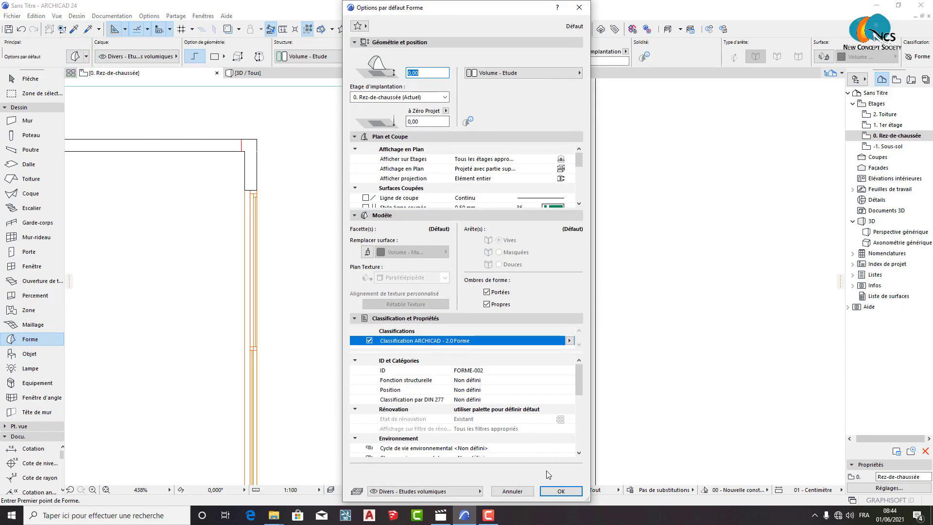
left_click(510, 491)
In the mesh default settings, override the top, side and bottom surfaces with linked Eau - Piscine surfaces
left_click(32, 324)
left_click(74, 56)
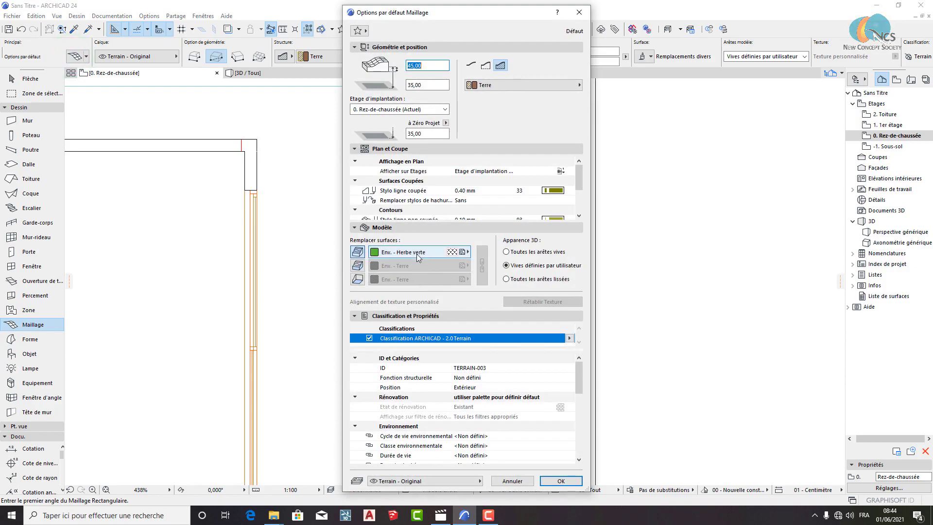
left_click(416, 253)
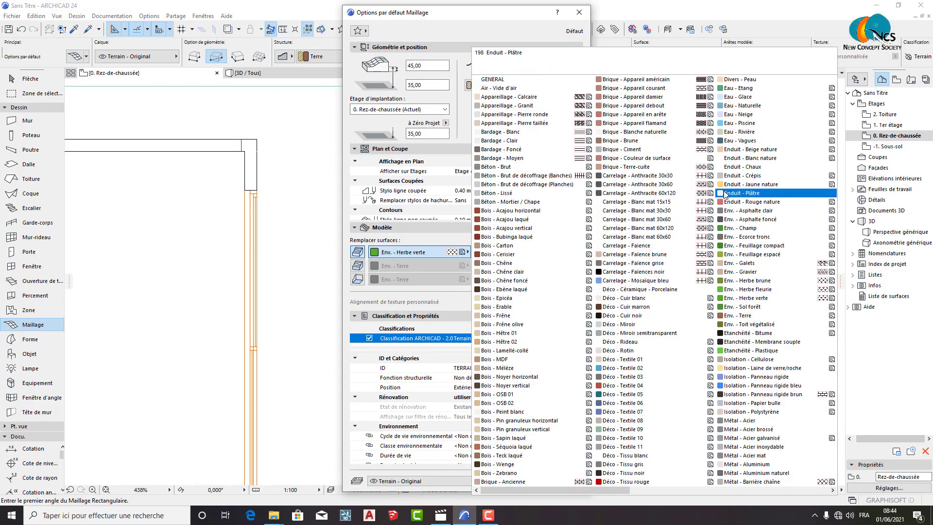
left_click(744, 123)
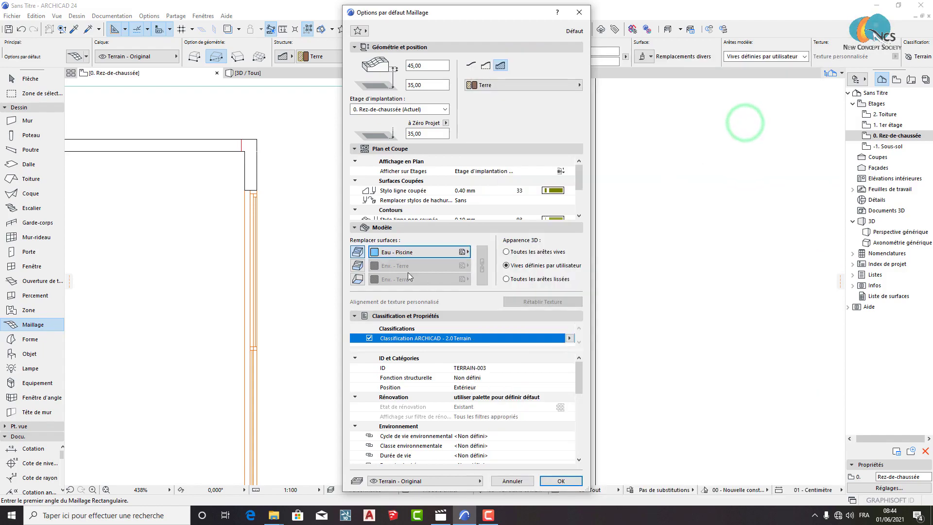
left_click(357, 278)
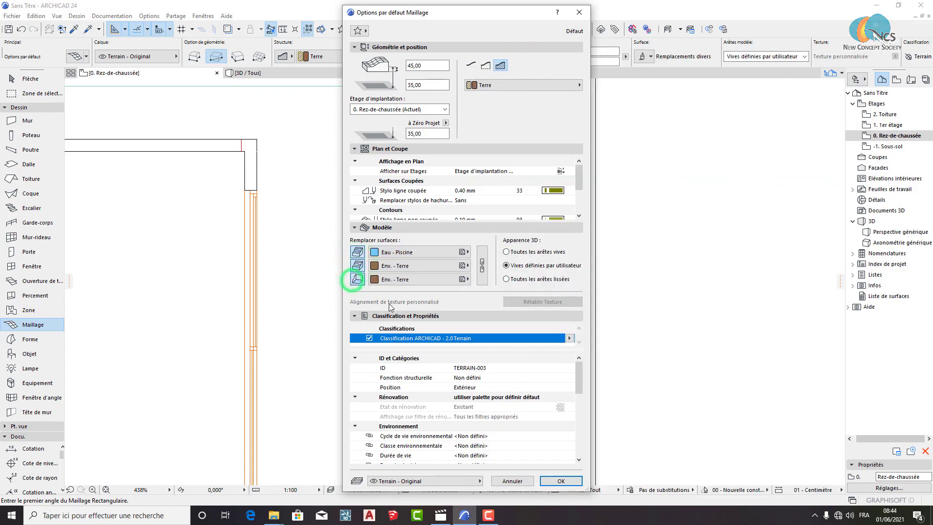
left_click(482, 266)
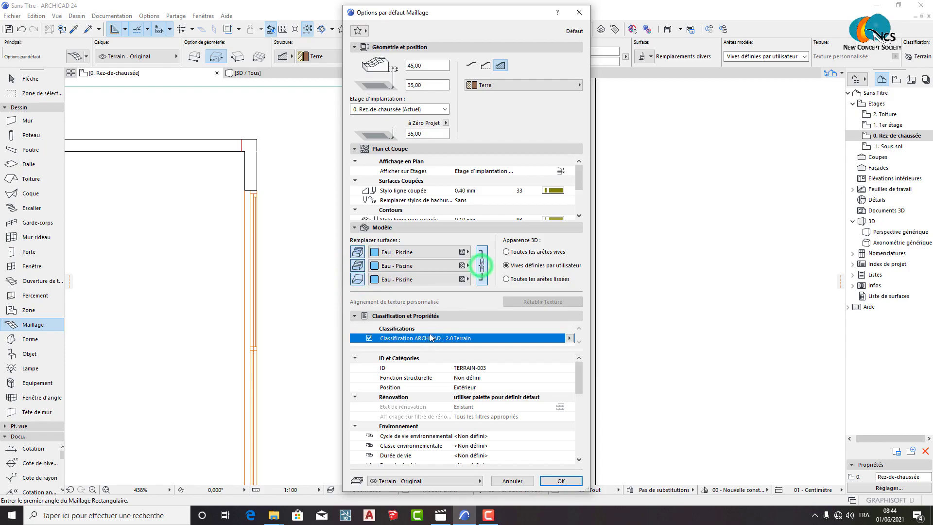
Change the linked default mesh surfaces to the blue mosaic tile, Carrelage - Mosaïque bleu
left_click(397, 249)
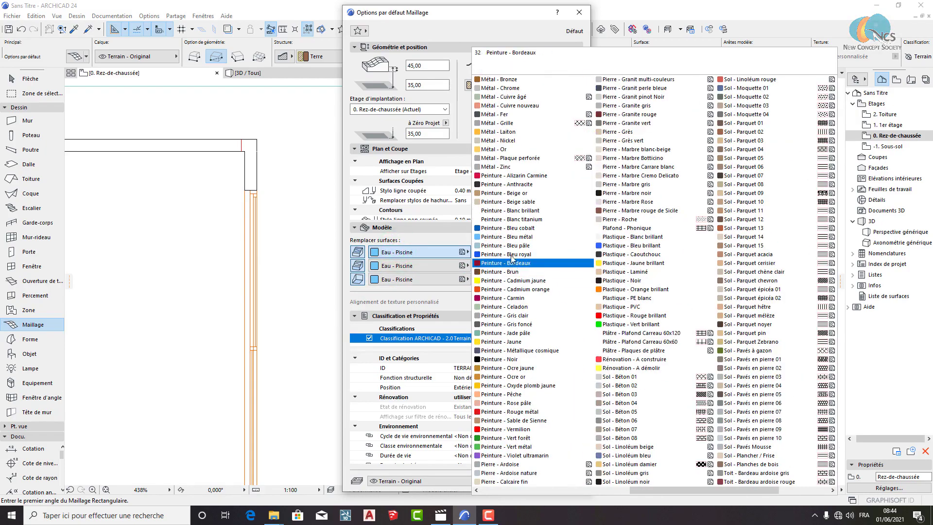
scroll(511, 256, "down", 3)
scroll(510, 256, "up", 2)
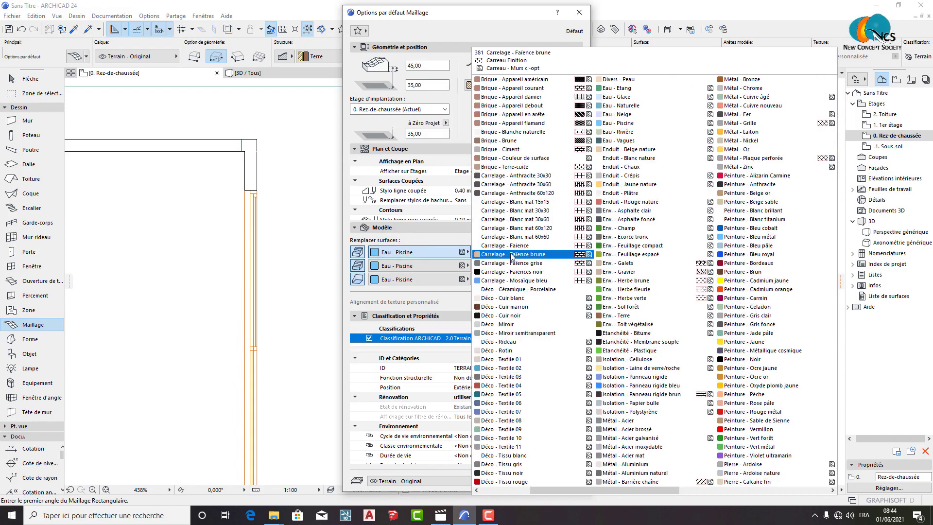
left_click(510, 282)
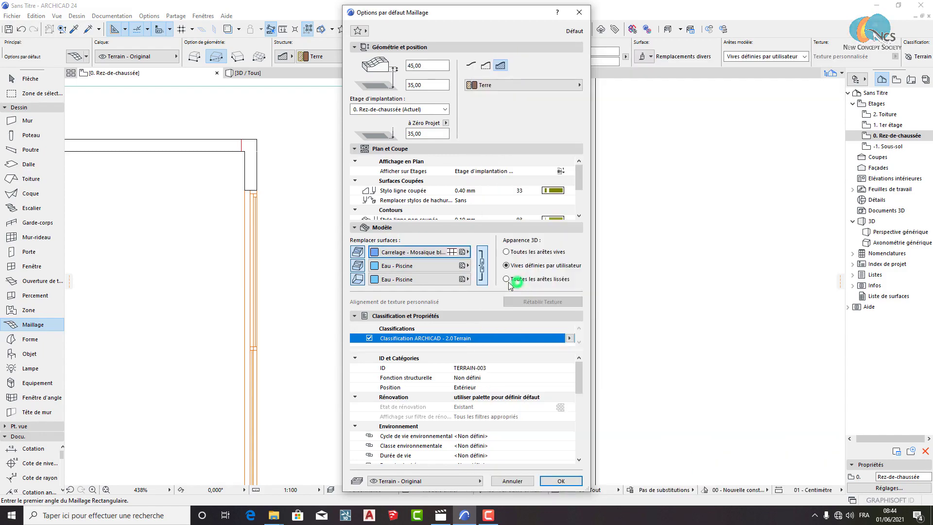
Draw a rectangular mesh across the pool's outer wall corners, with height 20 cm and base elevation -150 cm
double_click(423, 64)
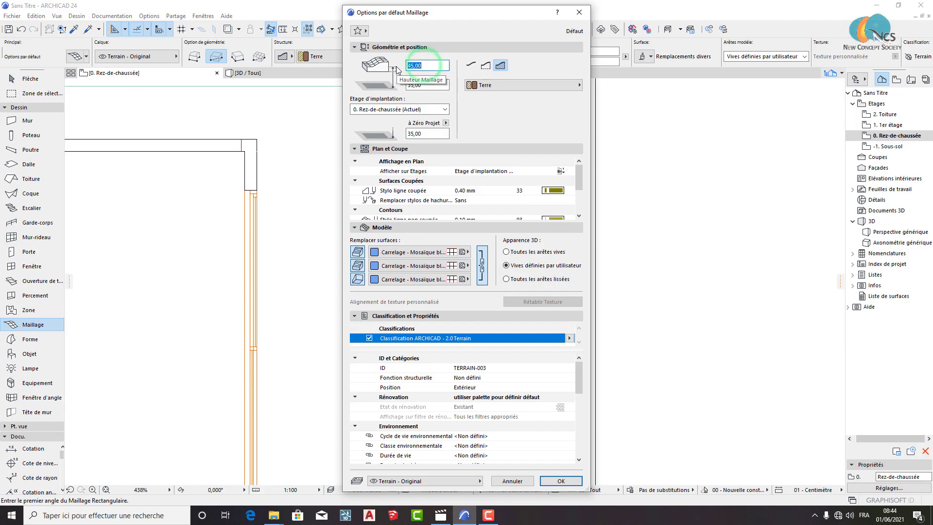
double_click(427, 85)
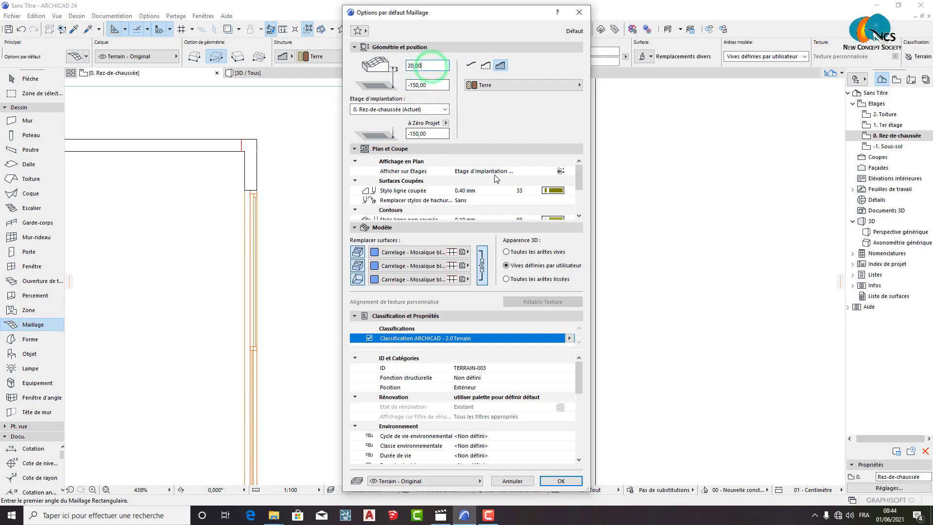
left_click(555, 478)
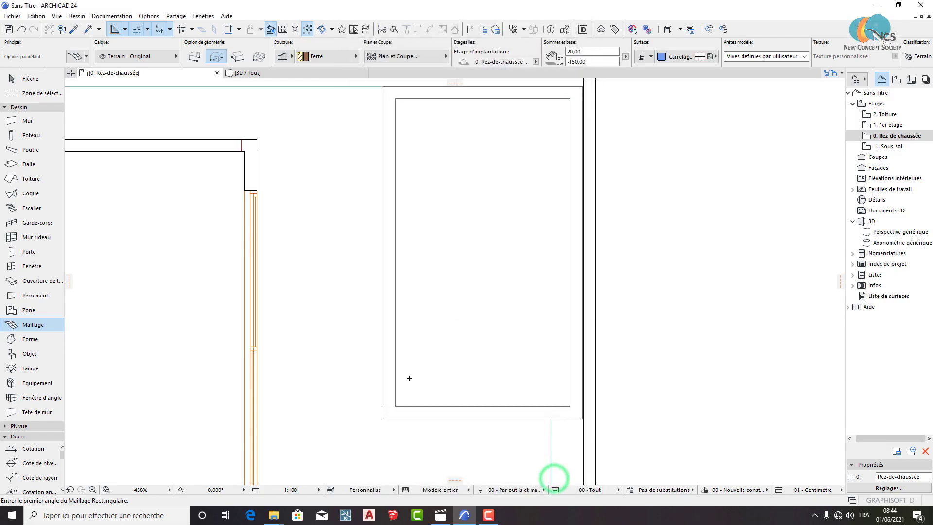
left_click(382, 417)
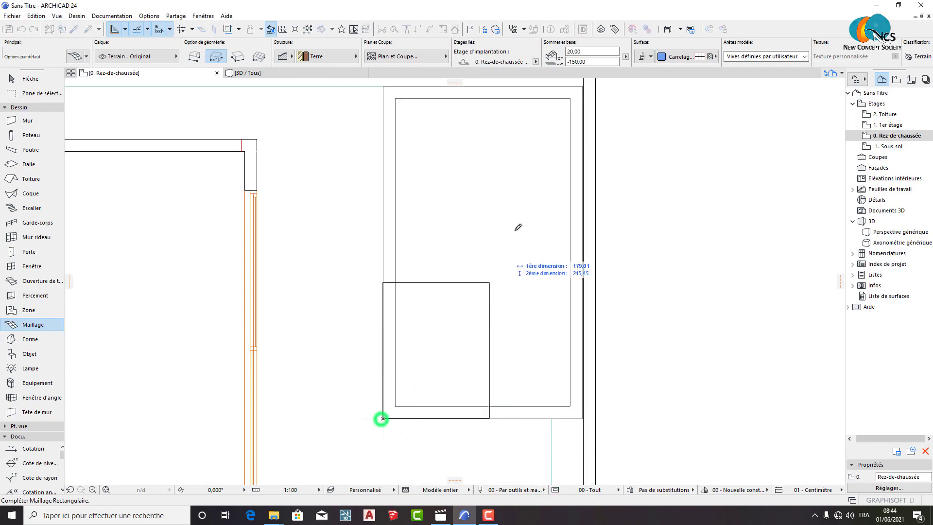
left_click(581, 85)
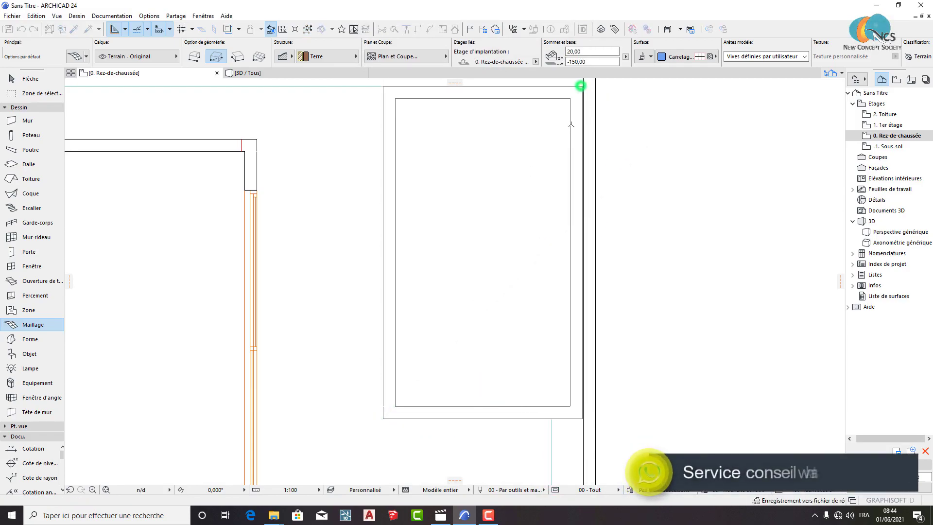
Switch to the 3D view and examine the mosaic mesh forming the pool's floor
right_click(311, 164)
left_click(368, 304)
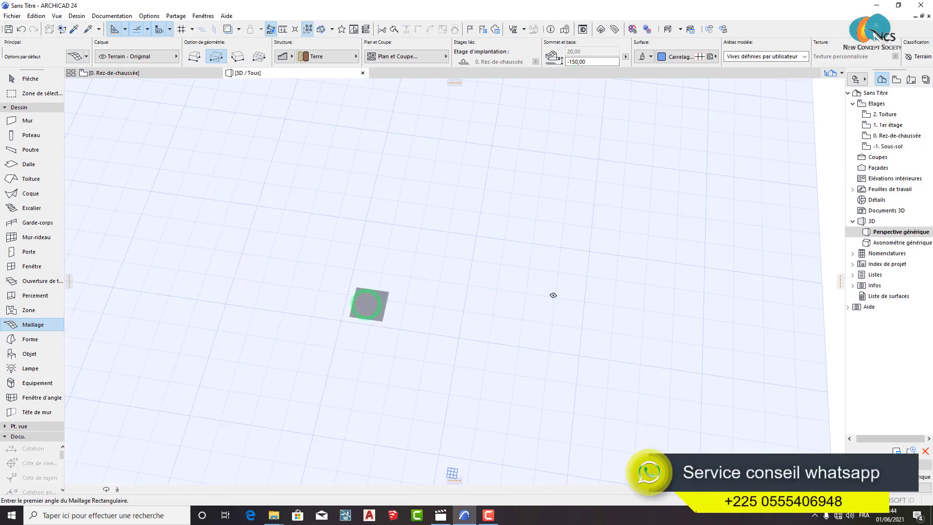
scroll(536, 150, "up", 10)
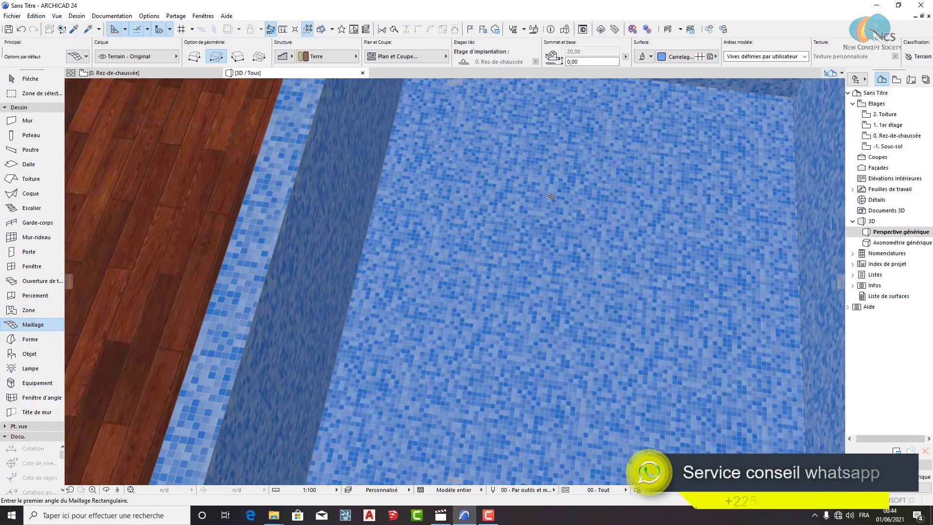
scroll(480, 225, "down", 10)
scroll(482, 272, "up", 4)
scroll(482, 272, "down", 2)
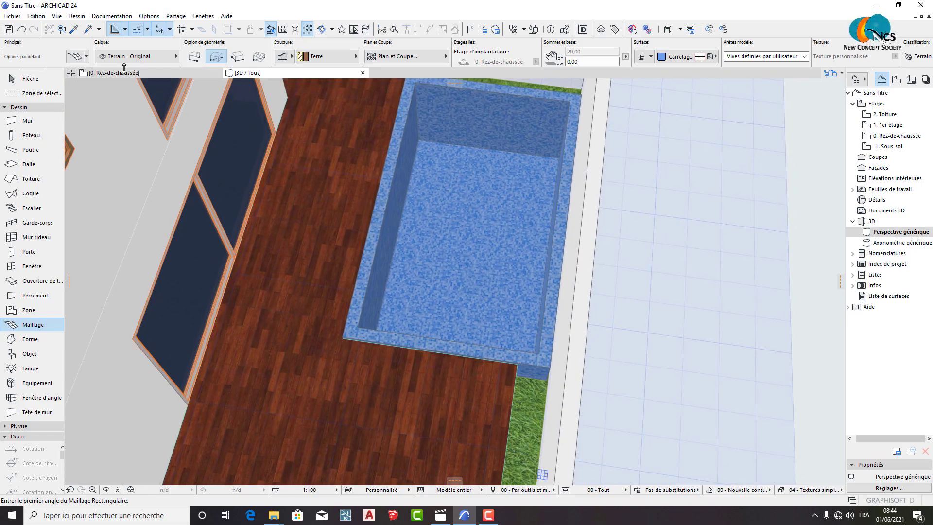
On the Rez-de-chaussée plan, set the default morph's elevation to -2 cm and override its surface with Eau - Piscine
left_click(114, 73)
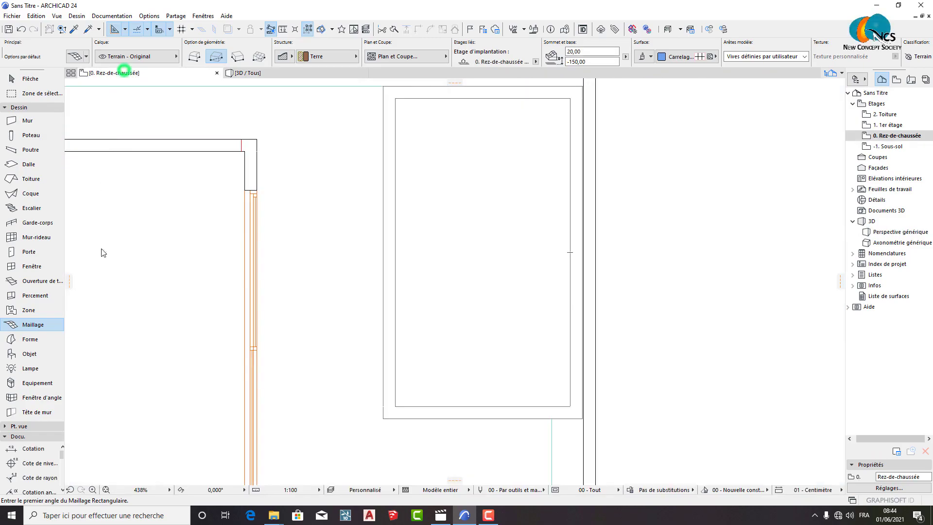
left_click(28, 342)
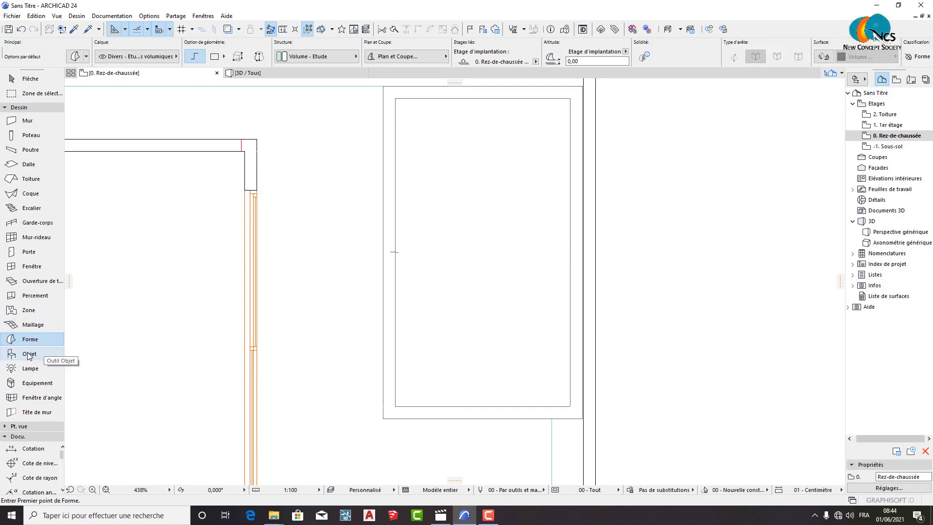
left_click(76, 56)
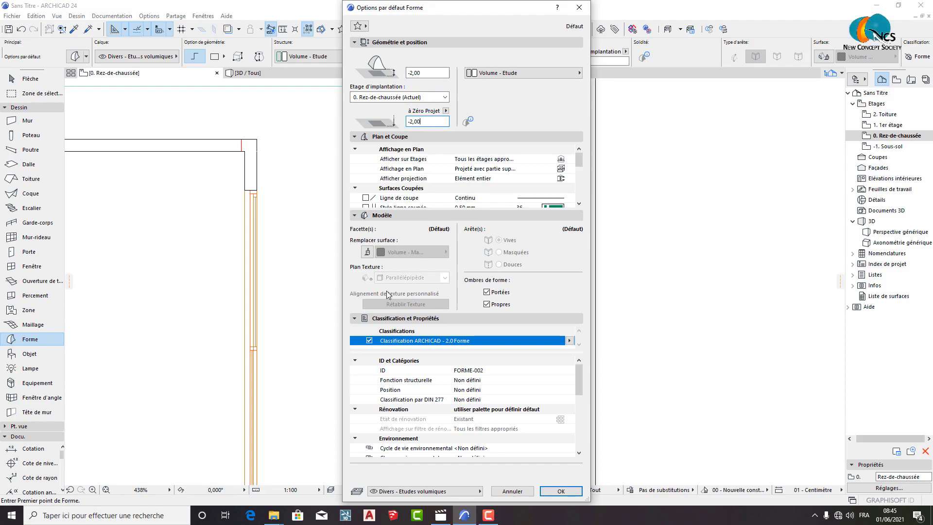
left_click(368, 251)
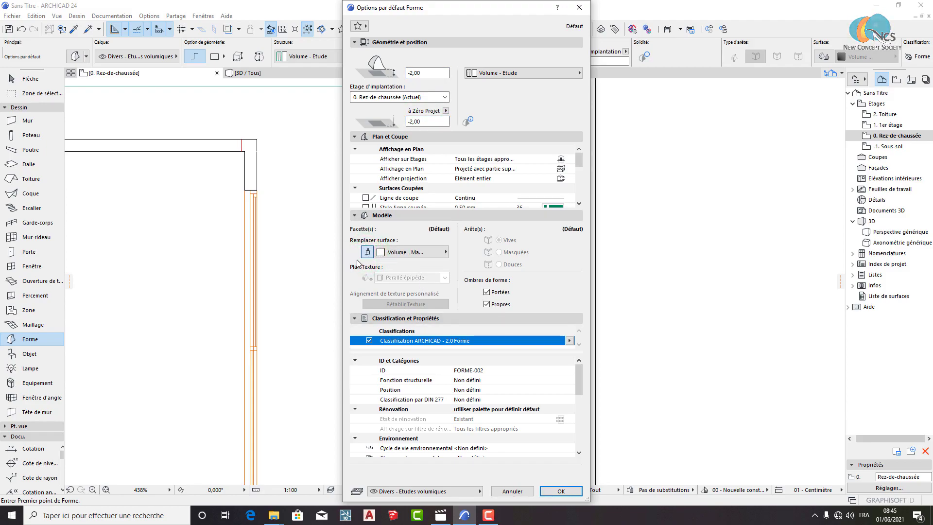
left_click(398, 252)
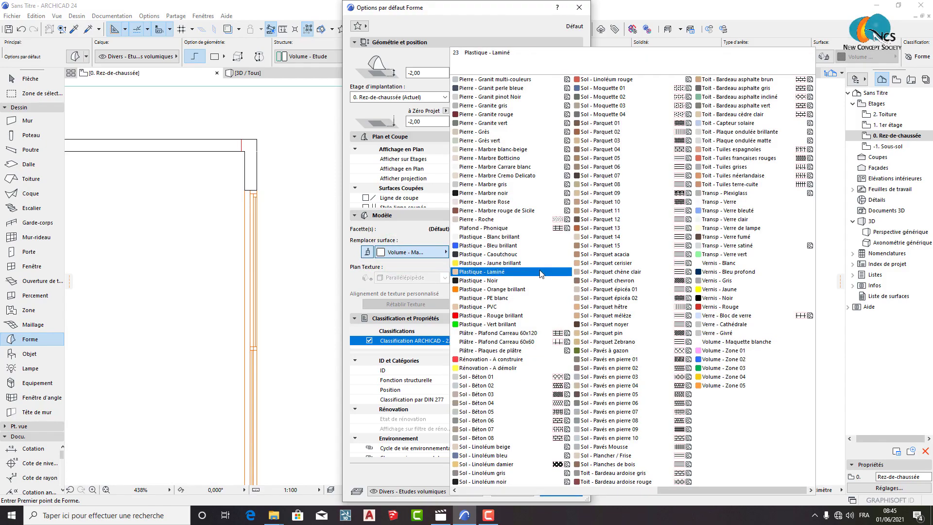
scroll(541, 266, "left", 2)
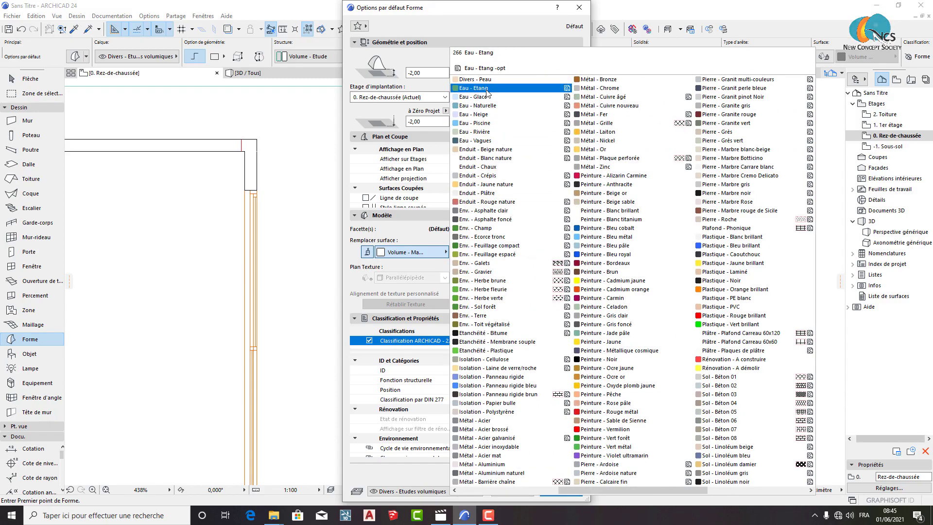
left_click(480, 123)
left_click(553, 491)
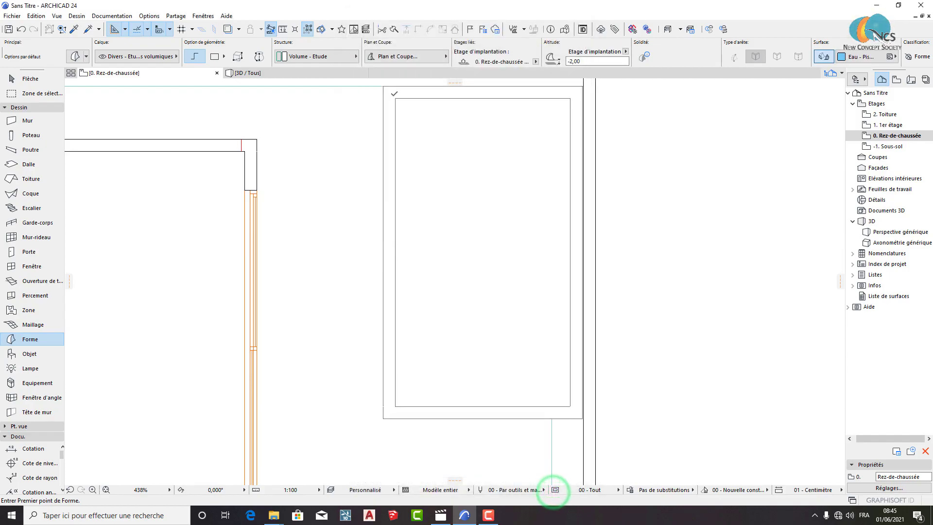
Draw a rectangular morph between opposite inner corners of the pool walls as the water surface
left_click(394, 98)
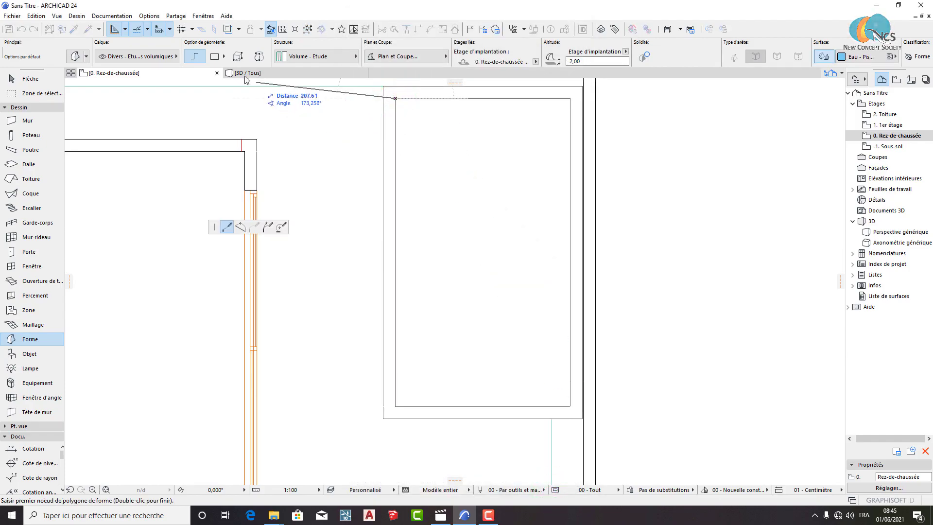
left_click(214, 57)
left_click(570, 406)
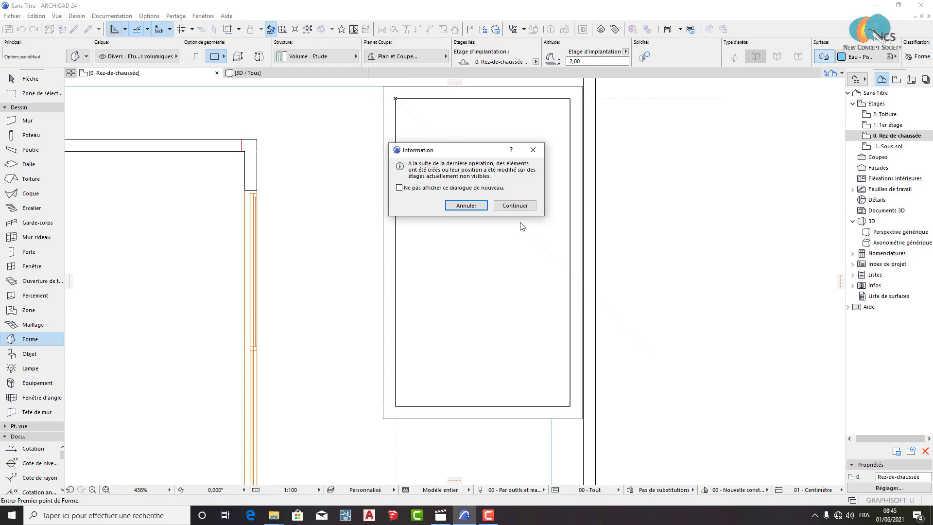
left_click(515, 205)
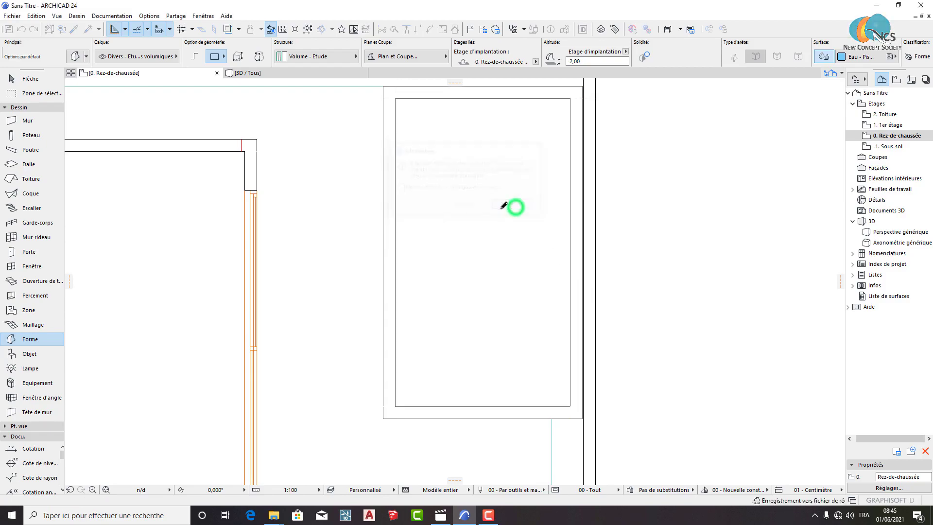
Examine the pool's water surface, rim and inner walls in 3D from several angles
left_click(270, 74)
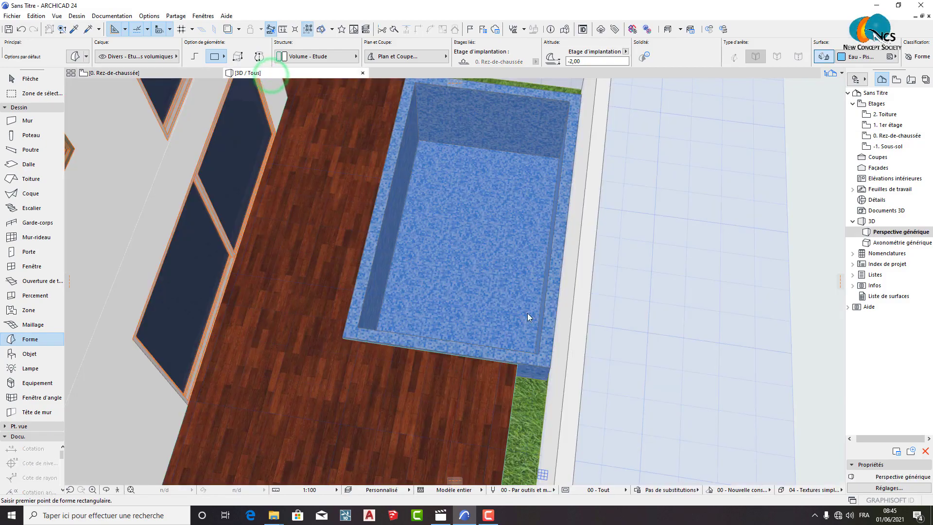
scroll(527, 314, "down", 2)
scroll(454, 345, "up", 5)
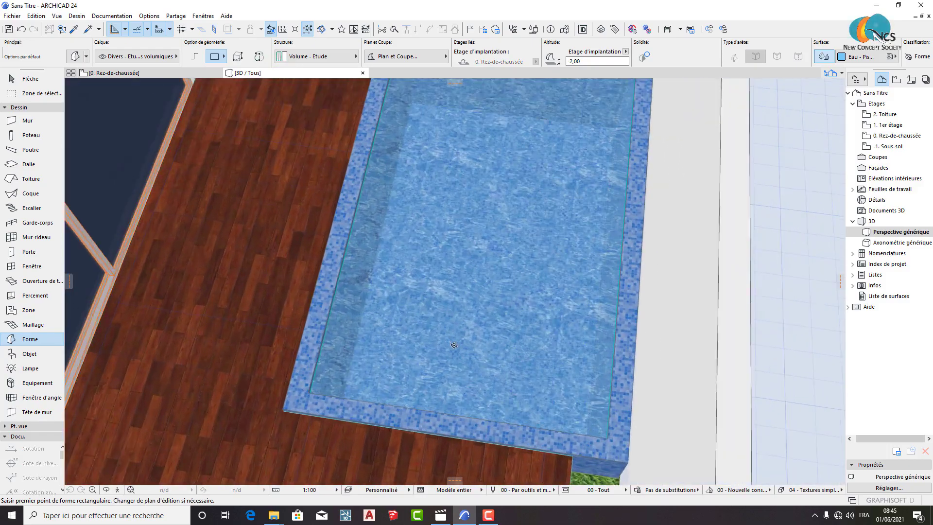
scroll(453, 345, "up", 3)
middle_click_drag(448, 298, 416, 171, "shift")
scroll(468, 260, "up", 4)
middle_click_drag(469, 261, 381, 408, "shift")
scroll(394, 369, "down", 3)
scroll(394, 369, "down", 10)
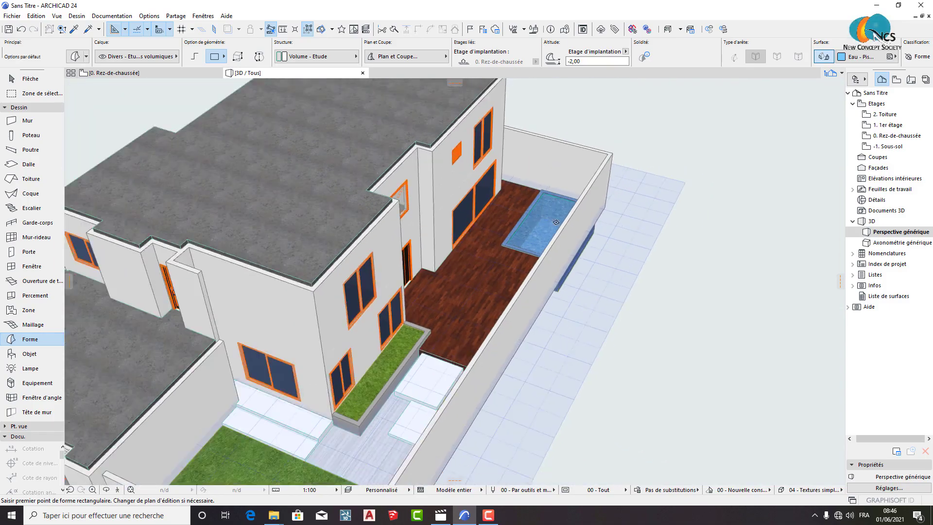
Review the finished pool, the terrace and the whole house with its boundary walls in 3D
middle_click_drag(556, 222, 679, 255, "shift")
scroll(680, 204, "up", 3)
scroll(695, 257, "up", 2)
scroll(630, 274, "up", 2)
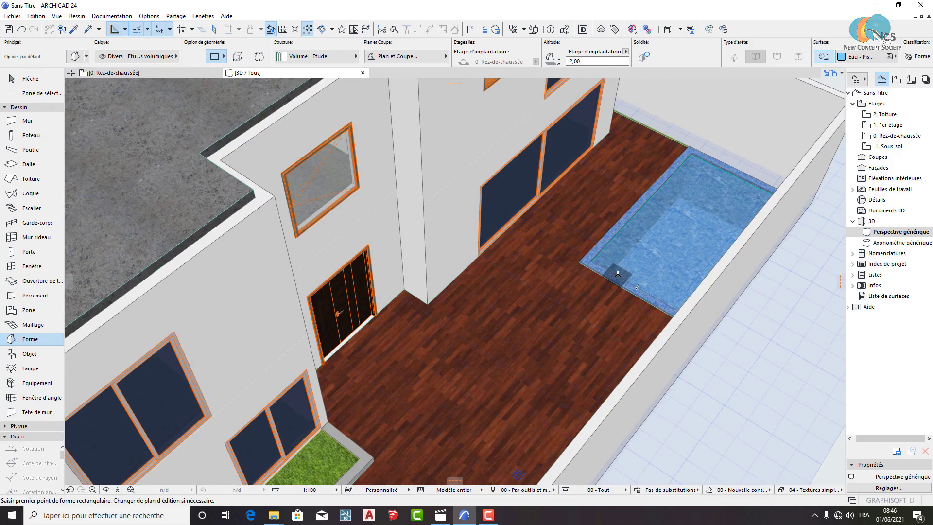
scroll(634, 267, "down", 6)
scroll(636, 274, "up", 4)
scroll(597, 243, "down", 4)
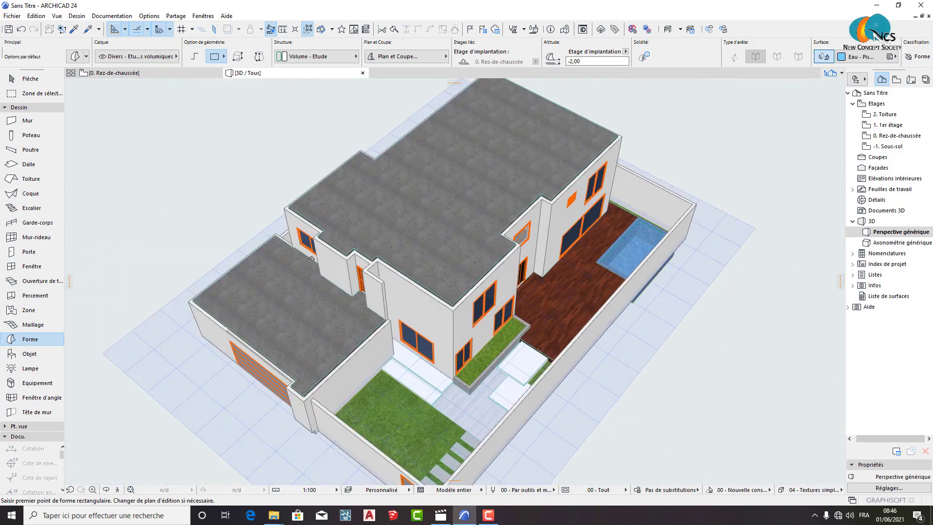
scroll(509, 257, "down", 1)
scroll(509, 257, "up", 1)
middle_click_drag(508, 257, 479, 281, "shift")
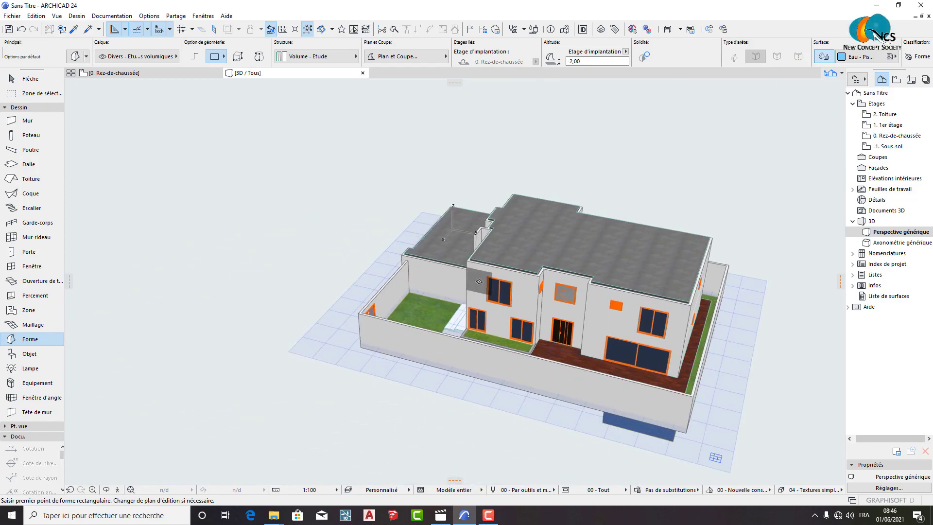
scroll(326, 307, "up", 4)
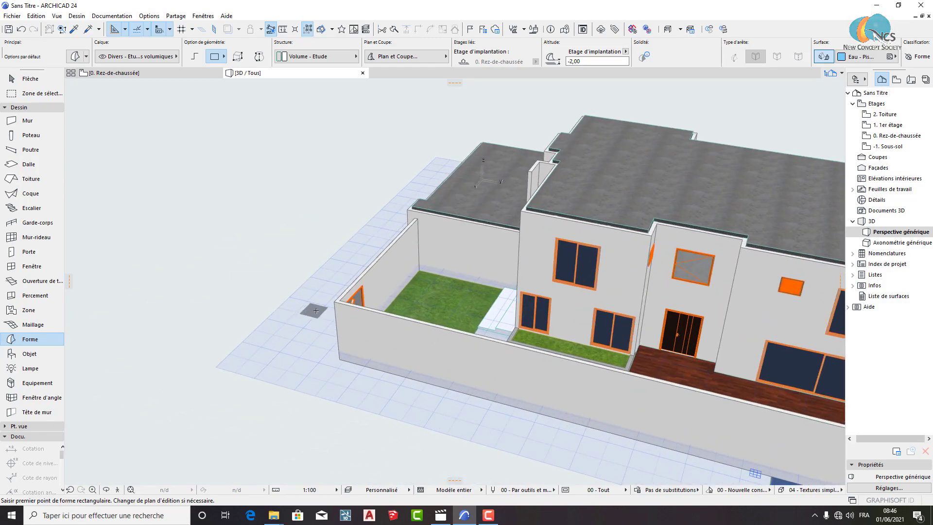